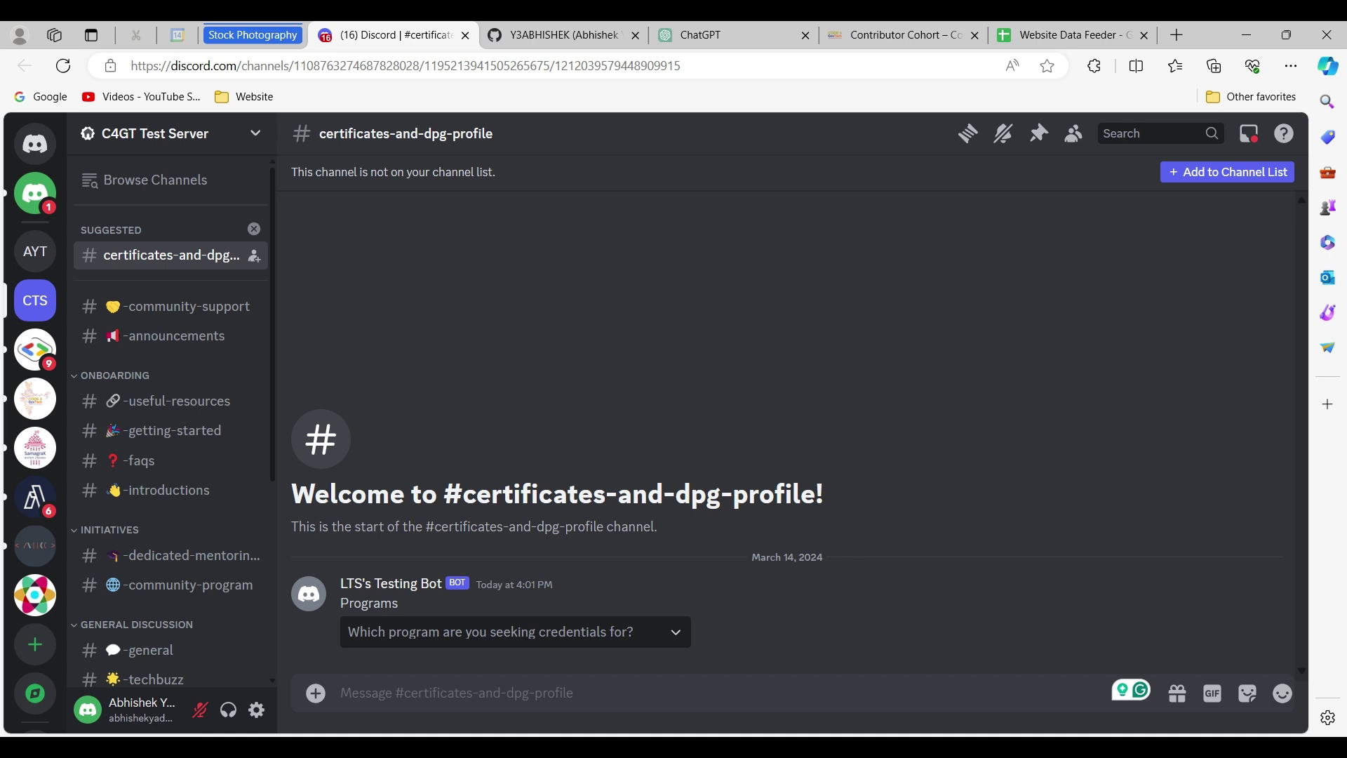
- In the certificates-and-dpg-profile channel, choose Community Program as the credentials program
left_click(157, 255)
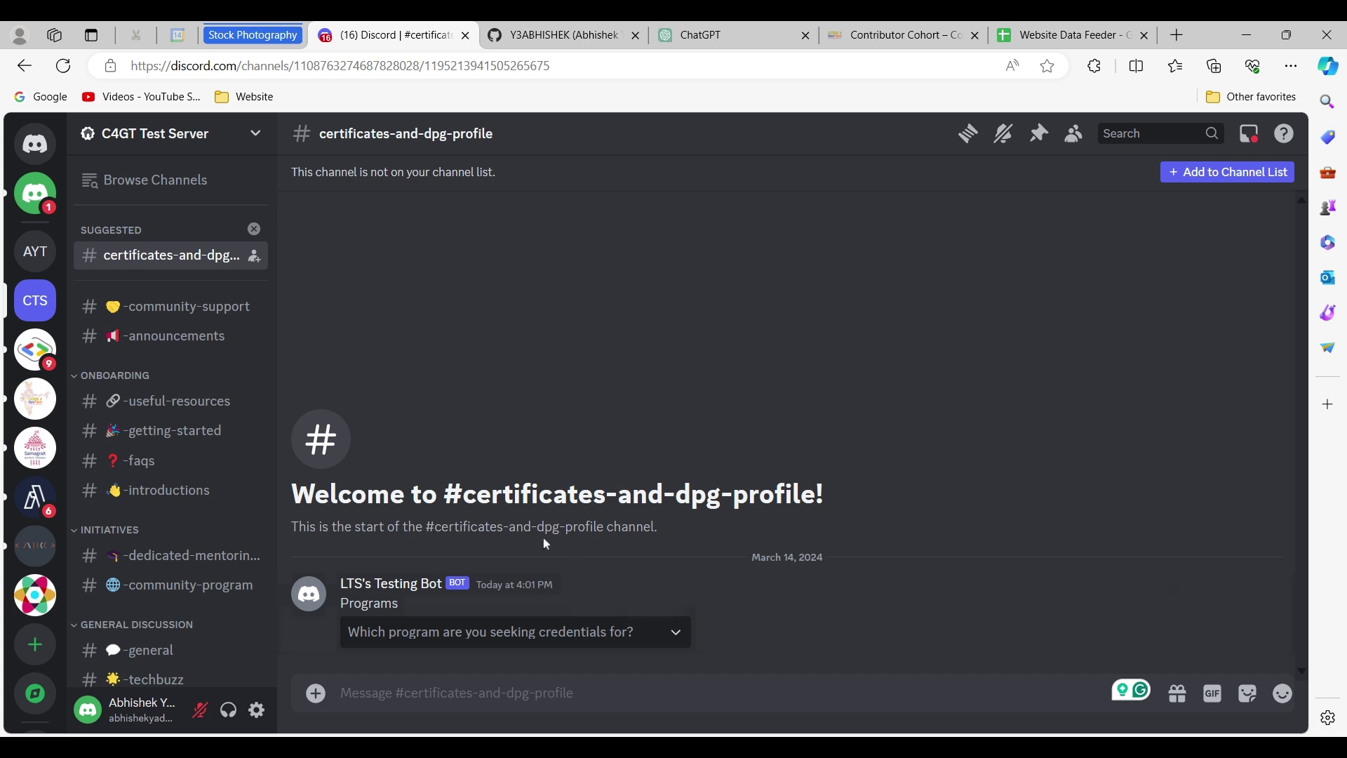
left_click(521, 633)
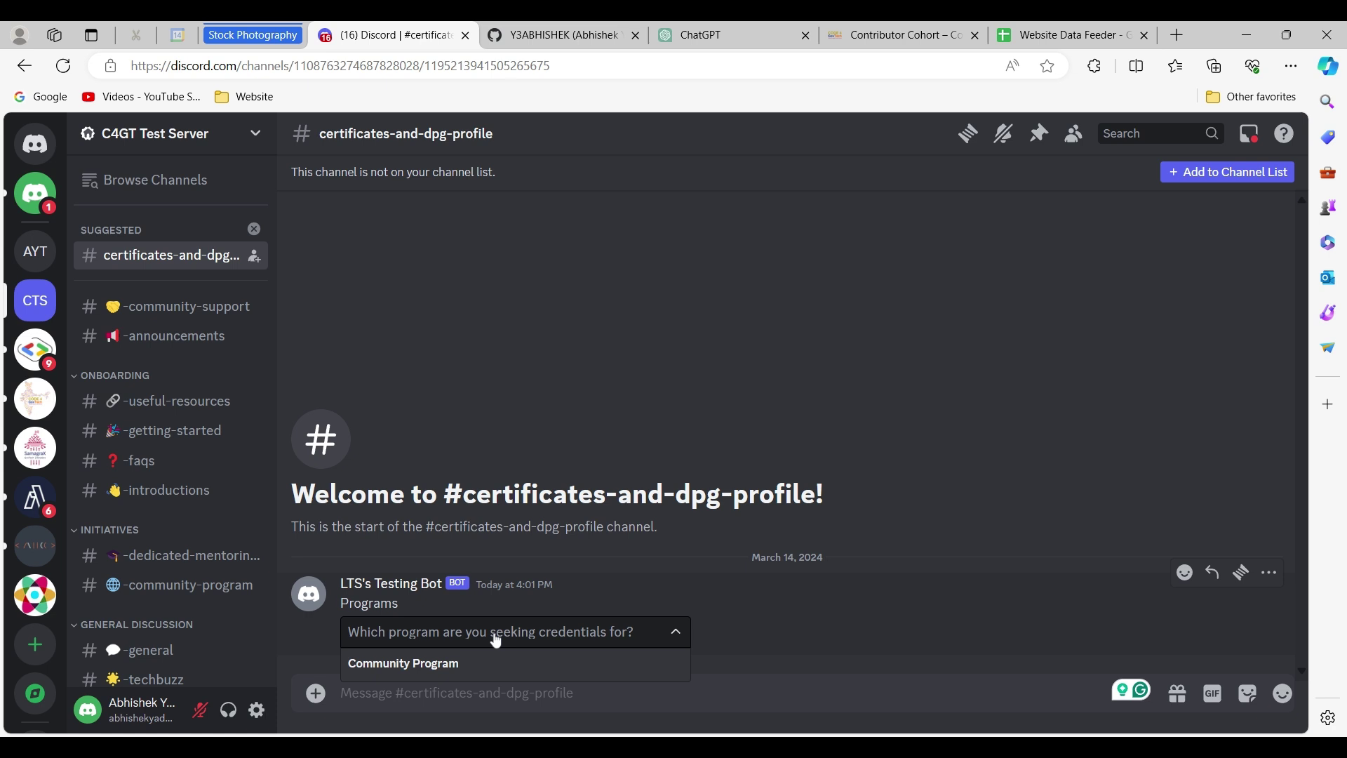
left_click(469, 664)
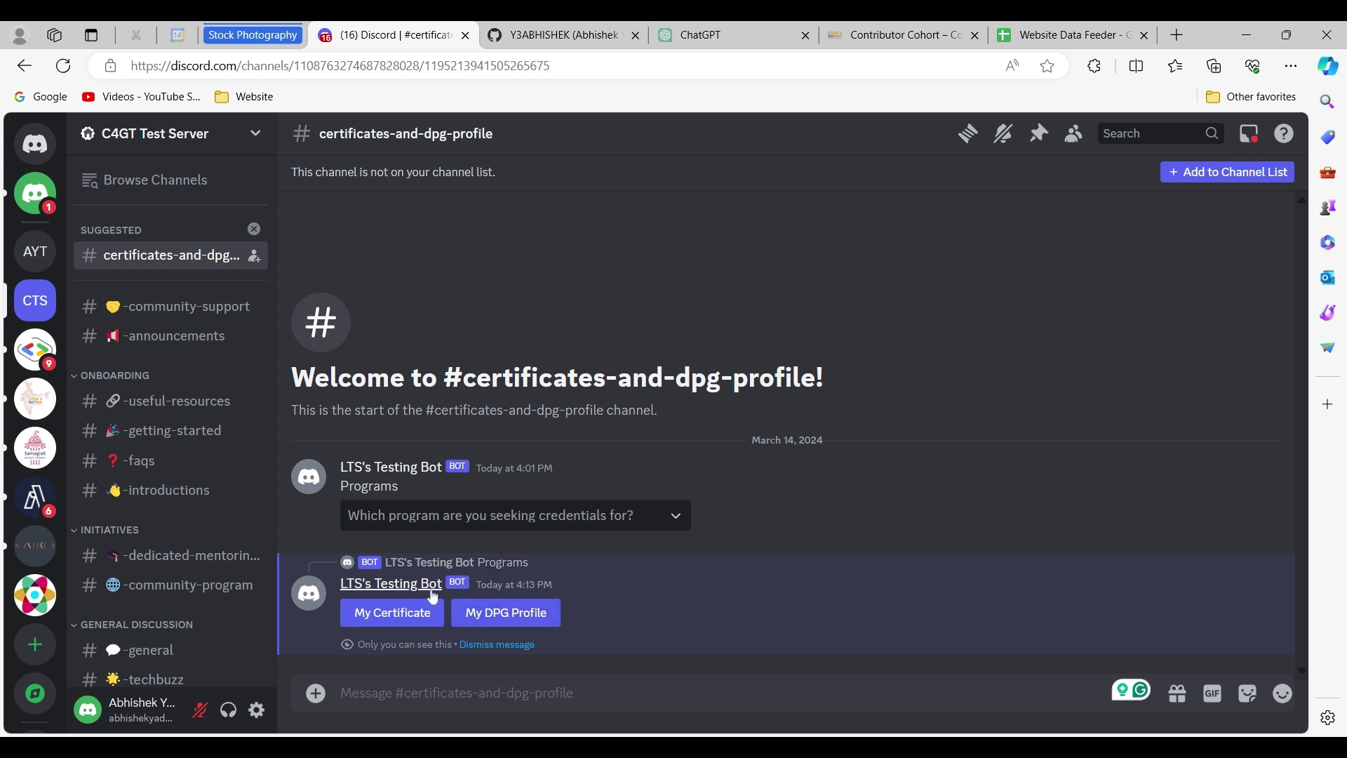
- Request My Certificate and open its link, trusting credentials.codeforgovtech.in links
left_click(393, 613)
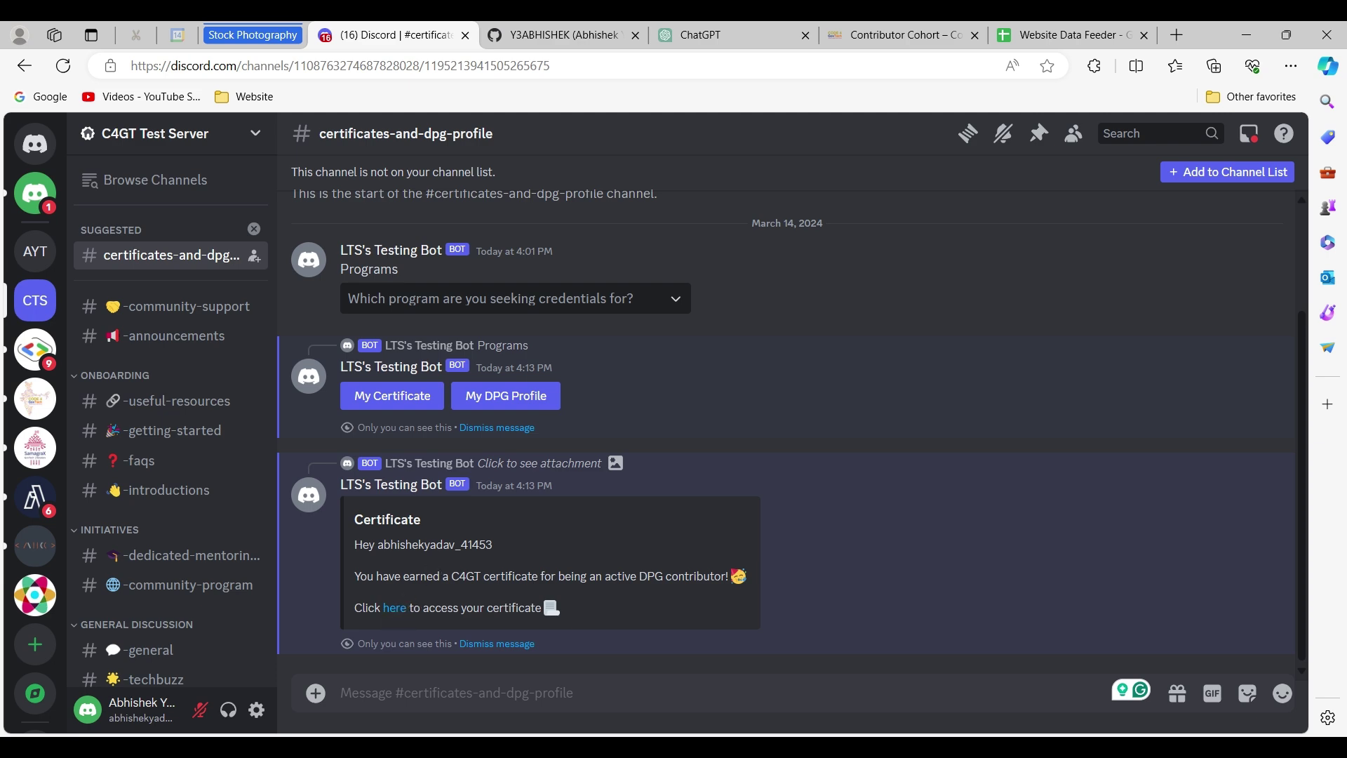
left_click(395, 609)
left_click(454, 452)
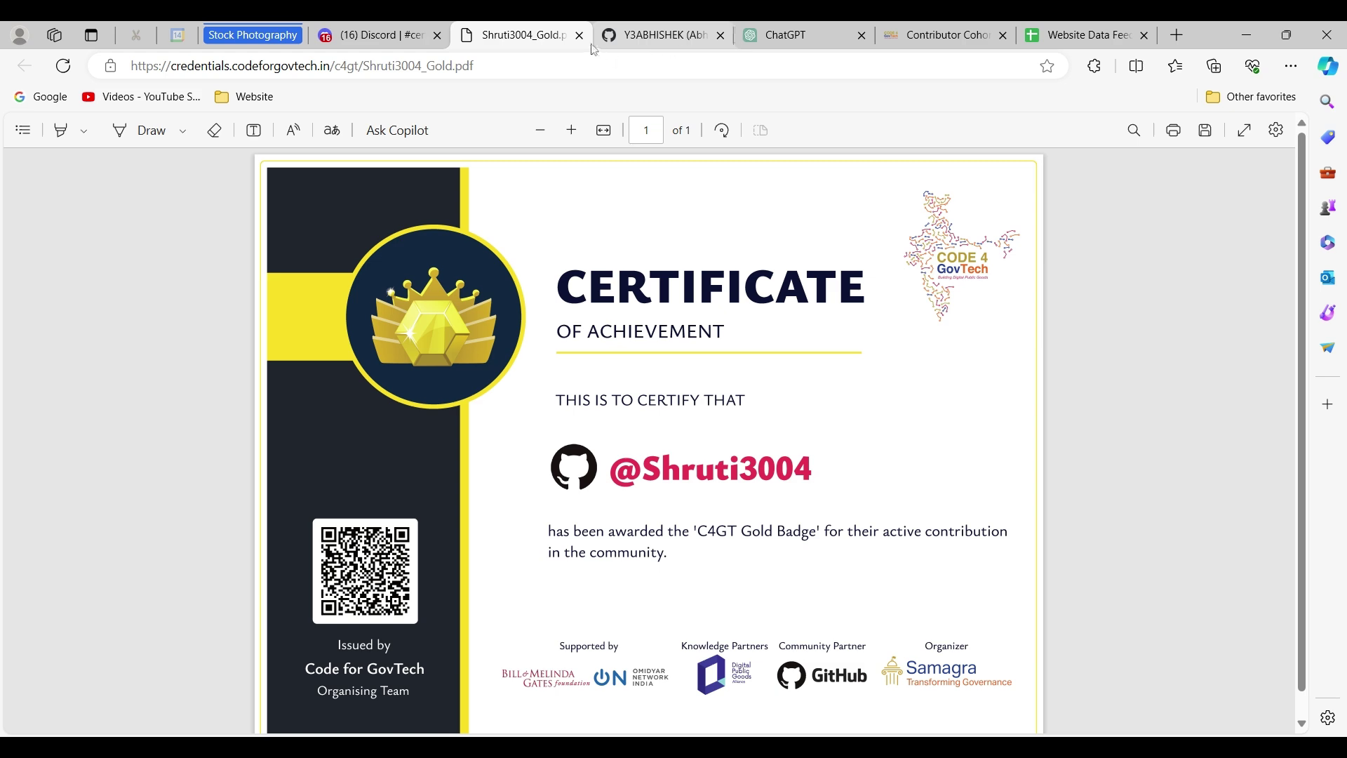
- Back in the Discord channel, request the My DPG Profile card
left_click(379, 34)
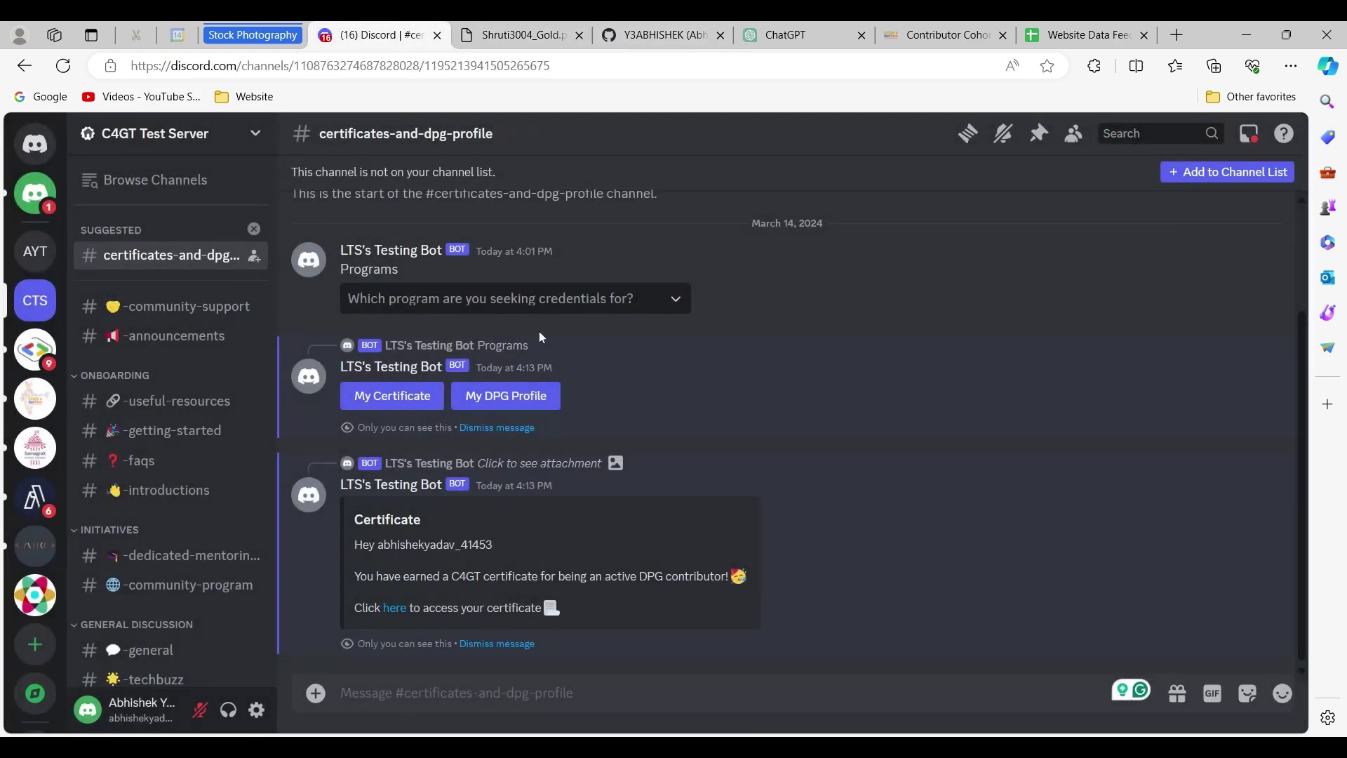
scroll(538, 332, "up", 2)
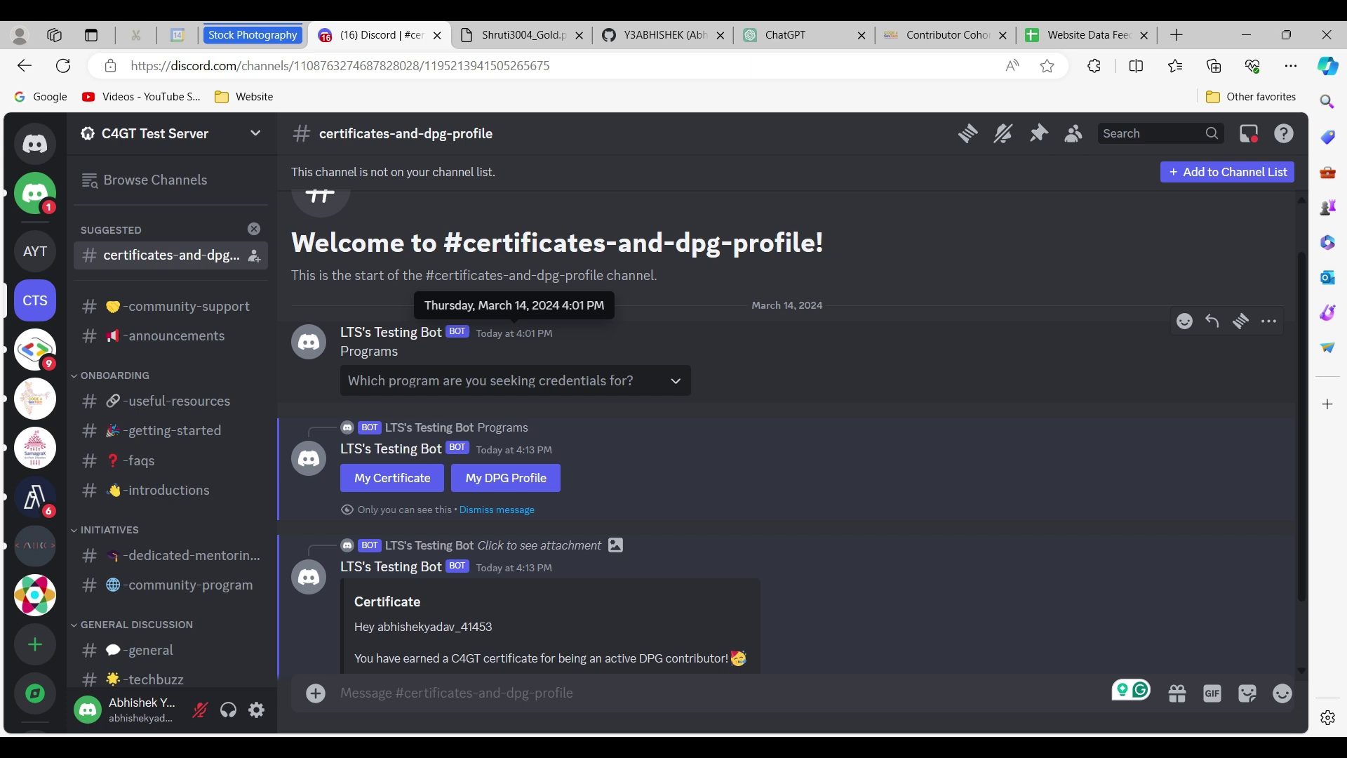
scroll(523, 417, "down", 1)
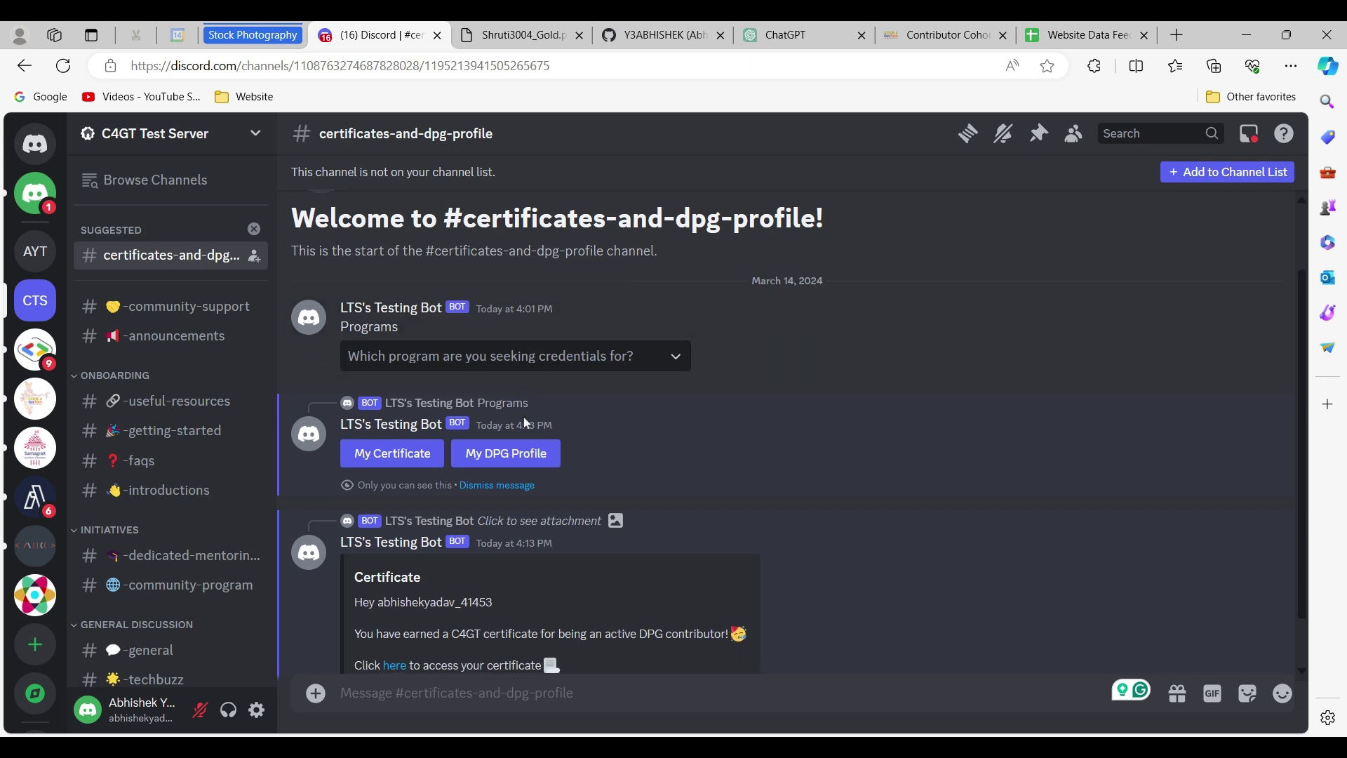
left_click(502, 453)
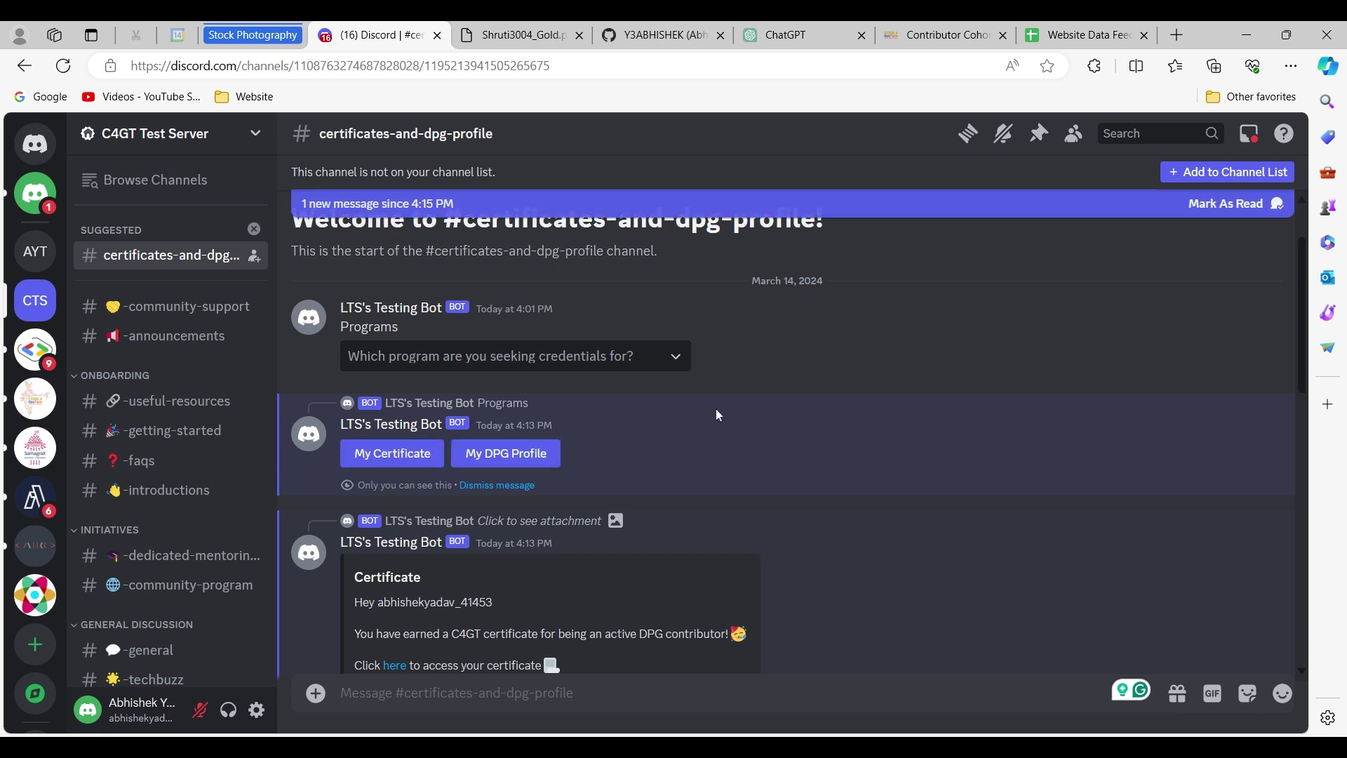
scroll(715, 410, "down", 3)
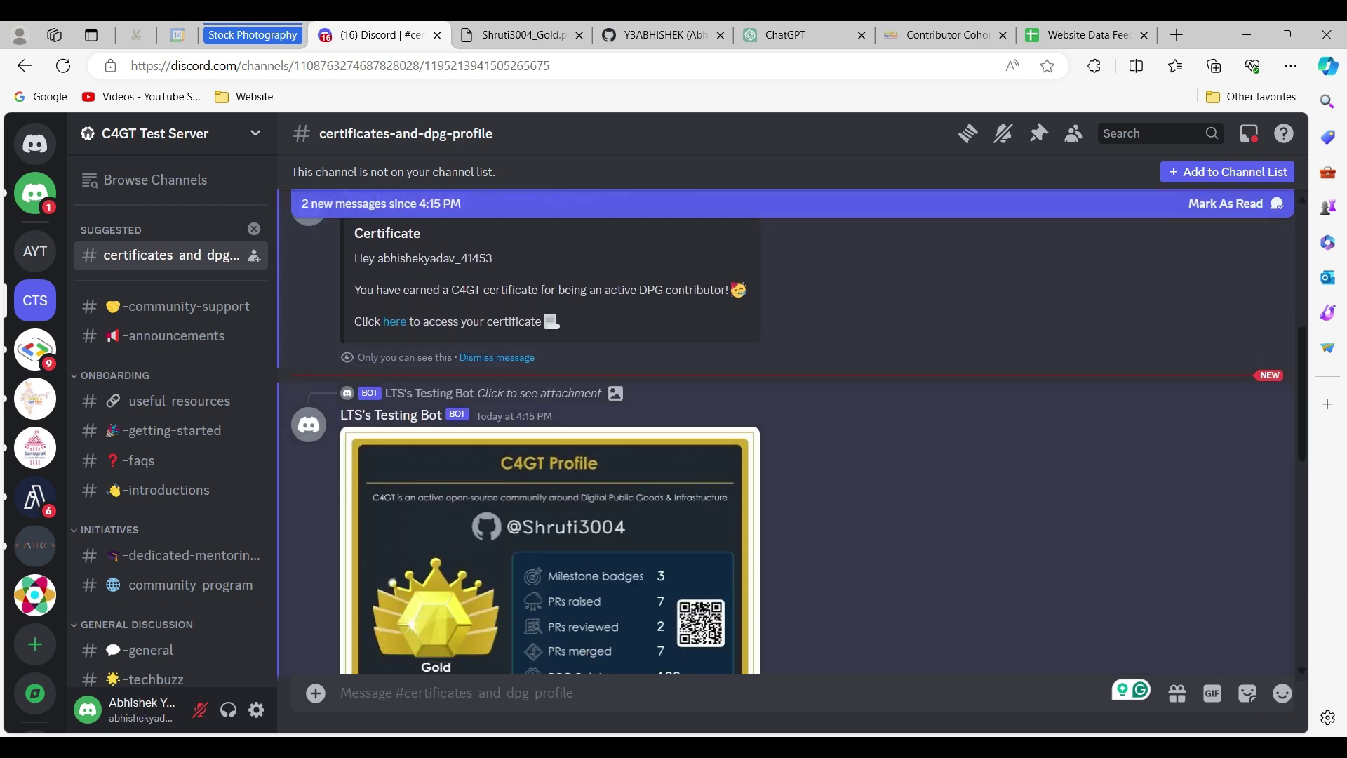
scroll(716, 408, "down", 2)
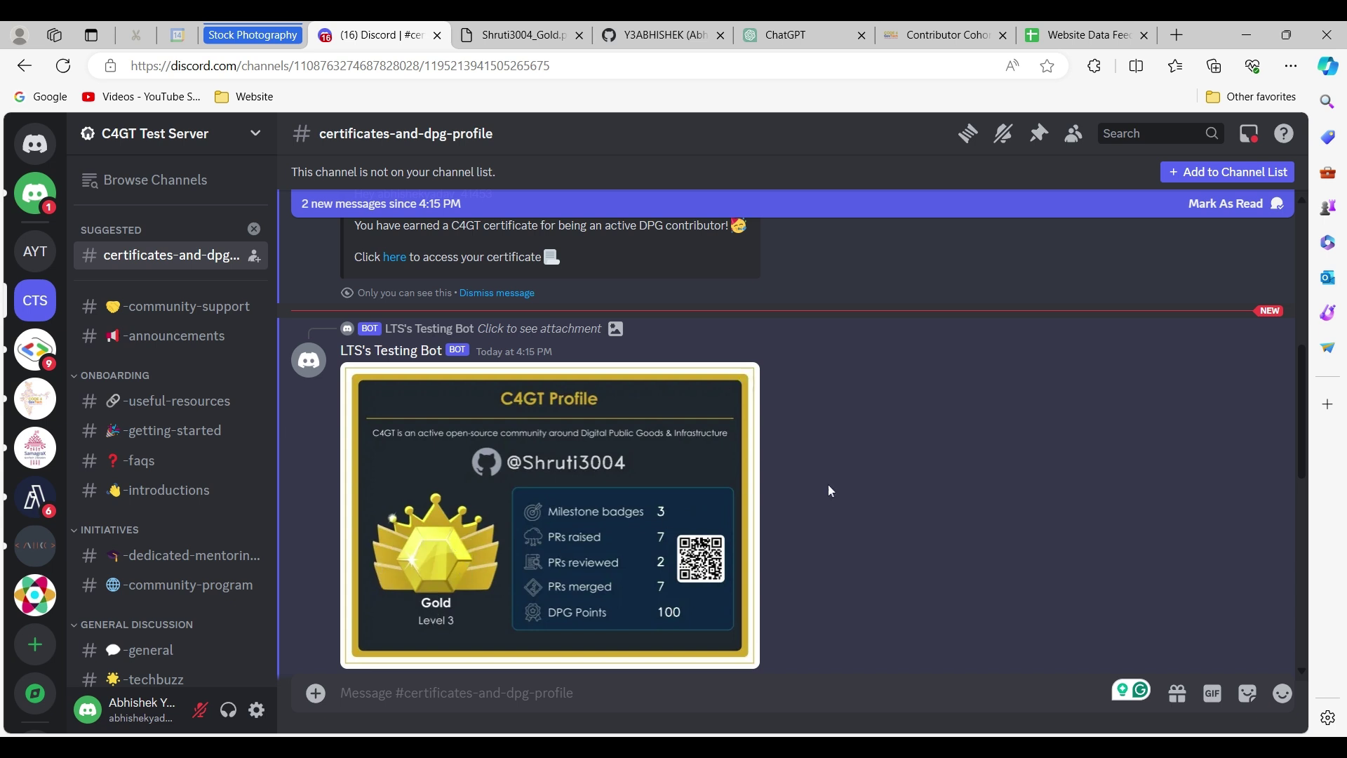
scroll(828, 485, "down", 3)
scroll(828, 485, "up", 1)
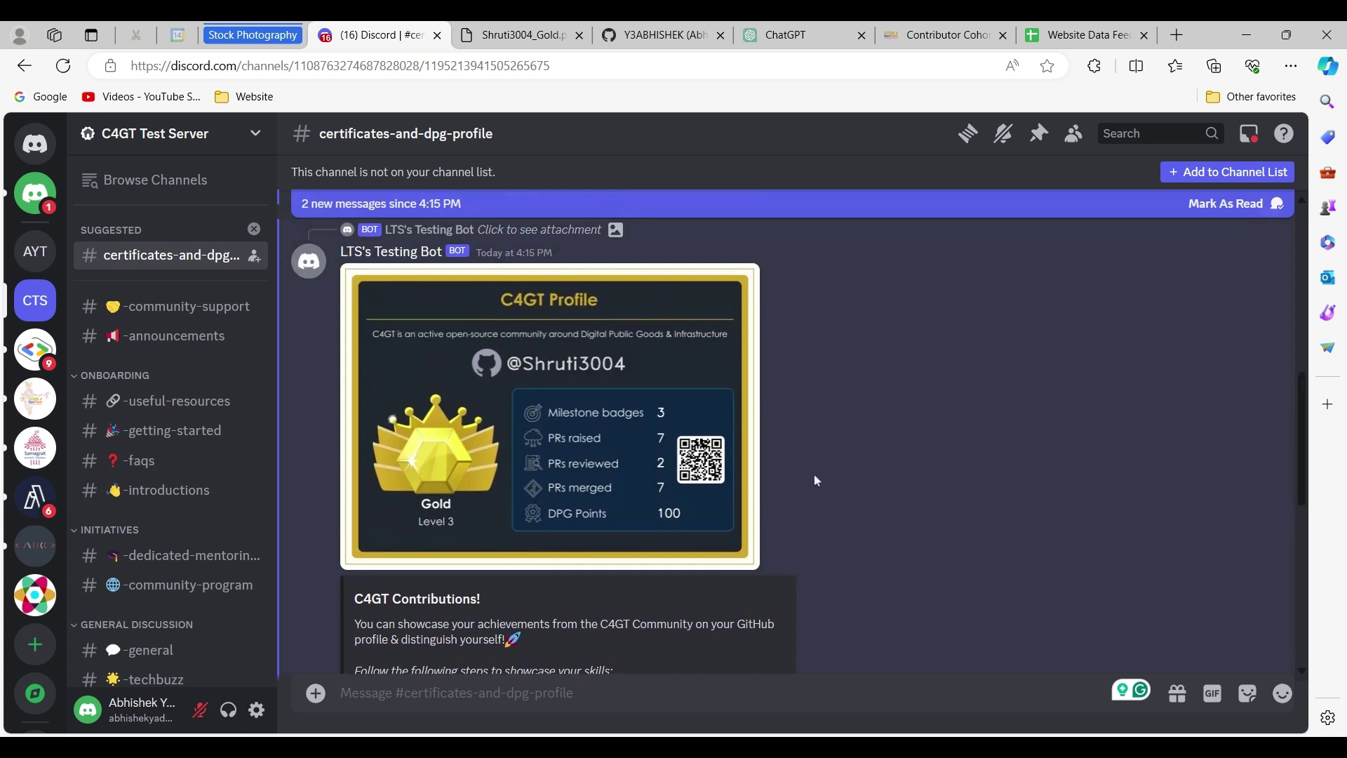
mouse_move(737, 421)
scroll(757, 450, "down", 2)
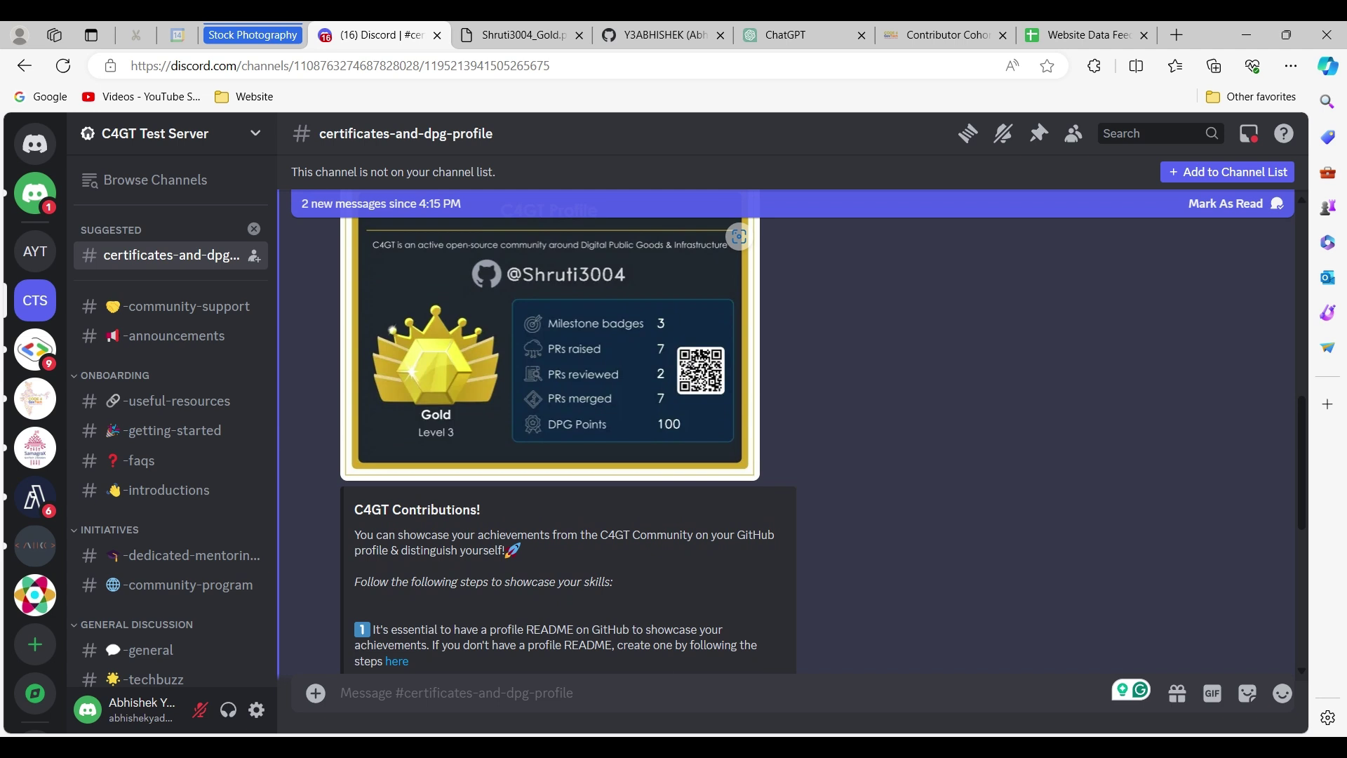
scroll(858, 412, "down", 1)
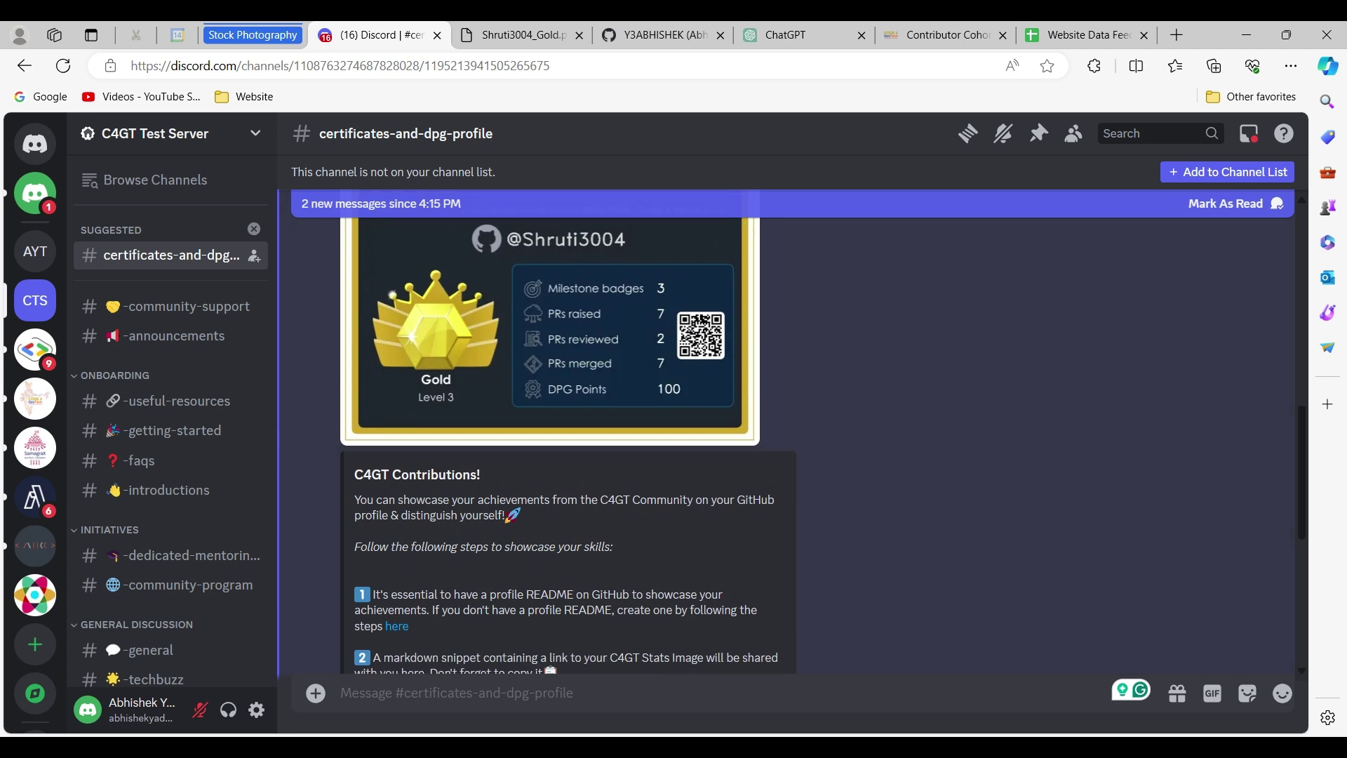
scroll(859, 412, "up", 2)
scroll(858, 411, "down", 2)
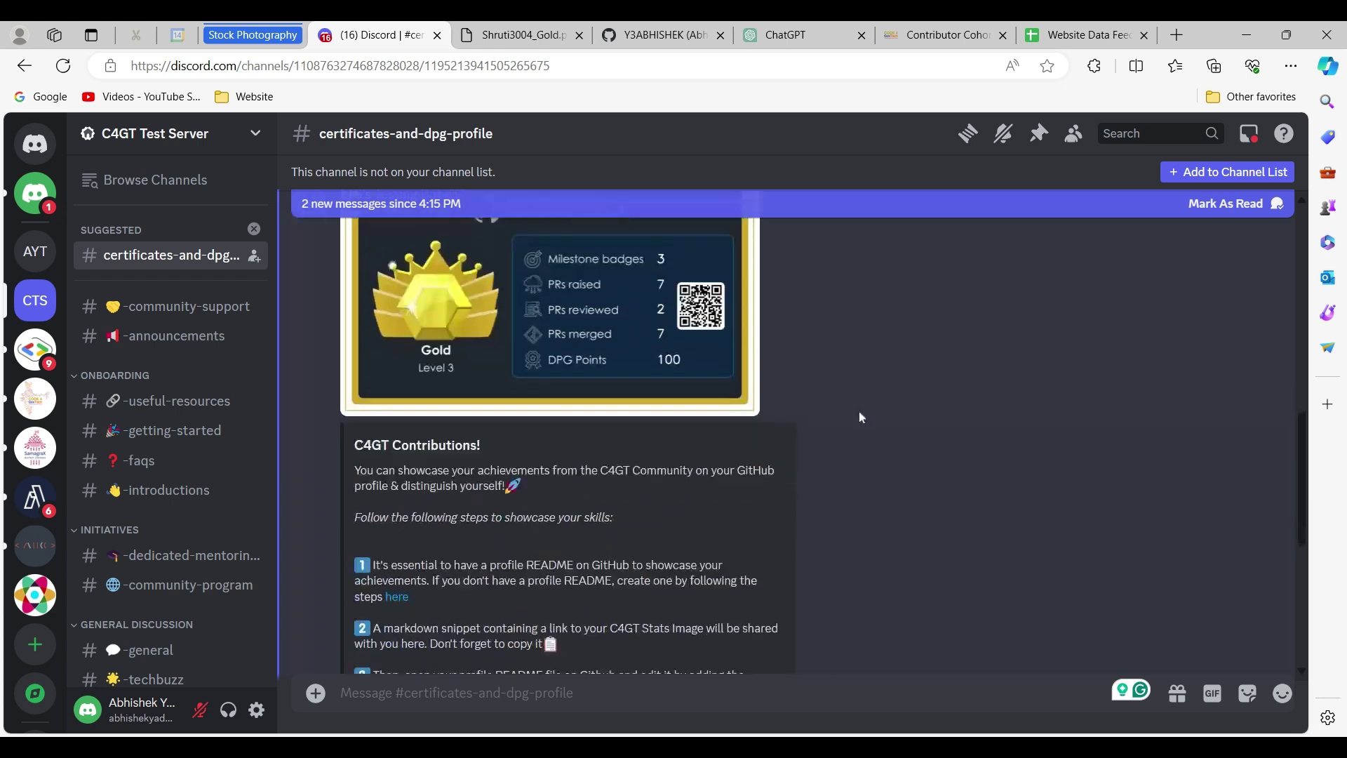
scroll(859, 412, "down", 1)
scroll(597, 447, "down", 2)
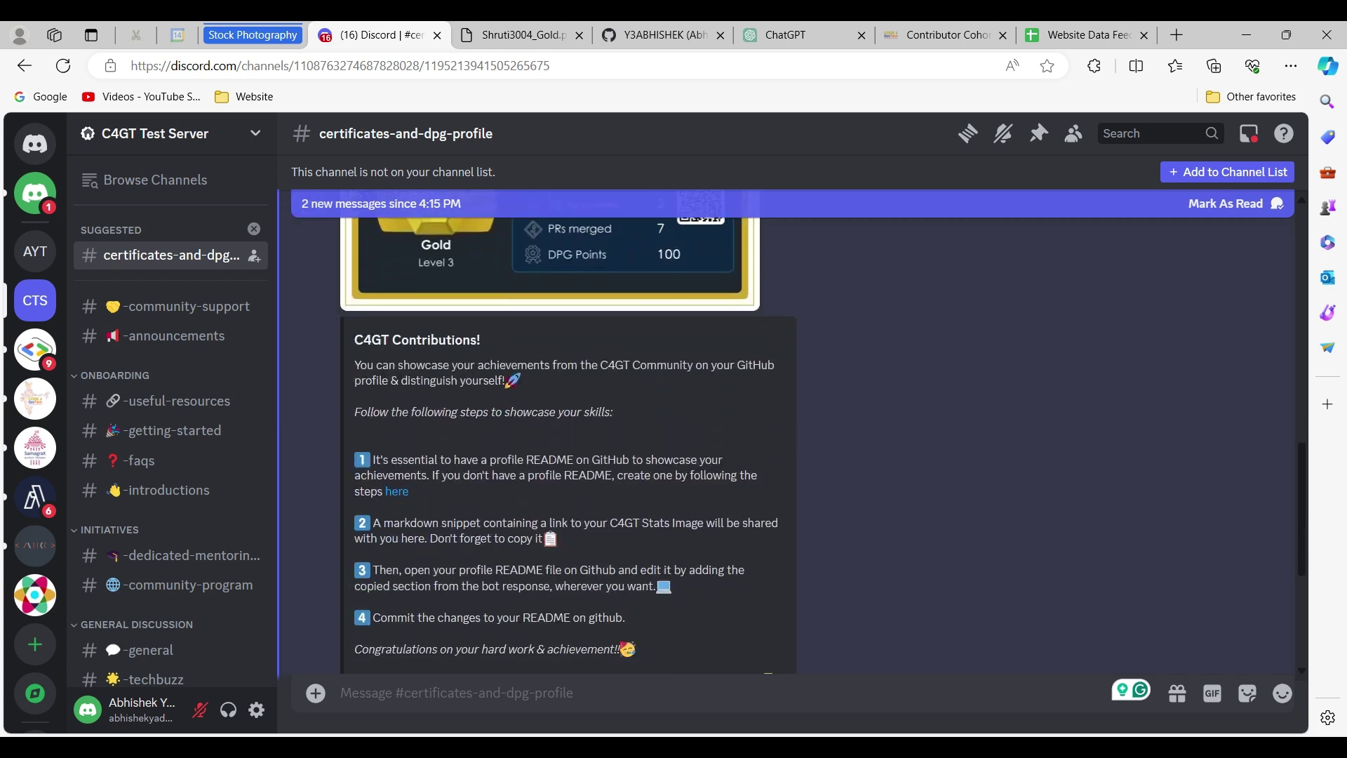
scroll(597, 453, "down", 1)
scroll(597, 453, "down", 1)
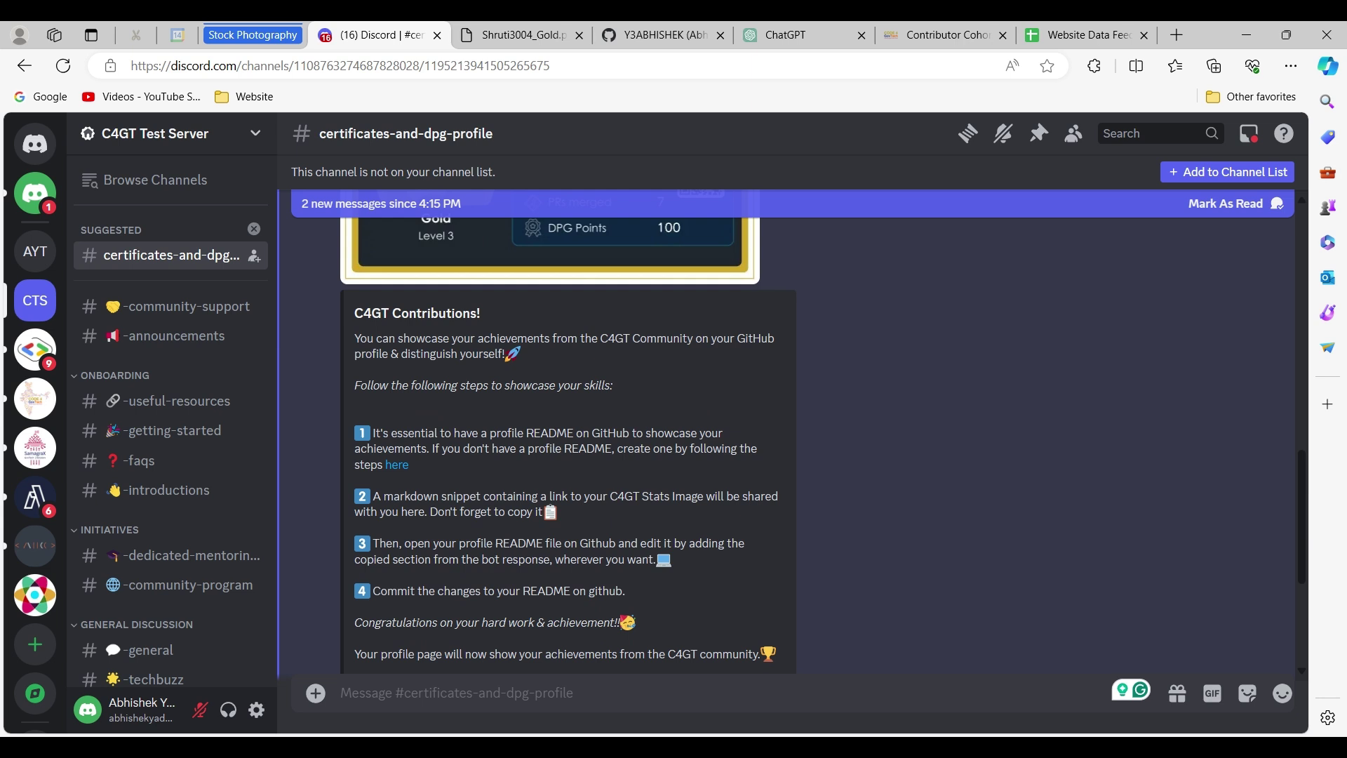
scroll(597, 453, "down", 1)
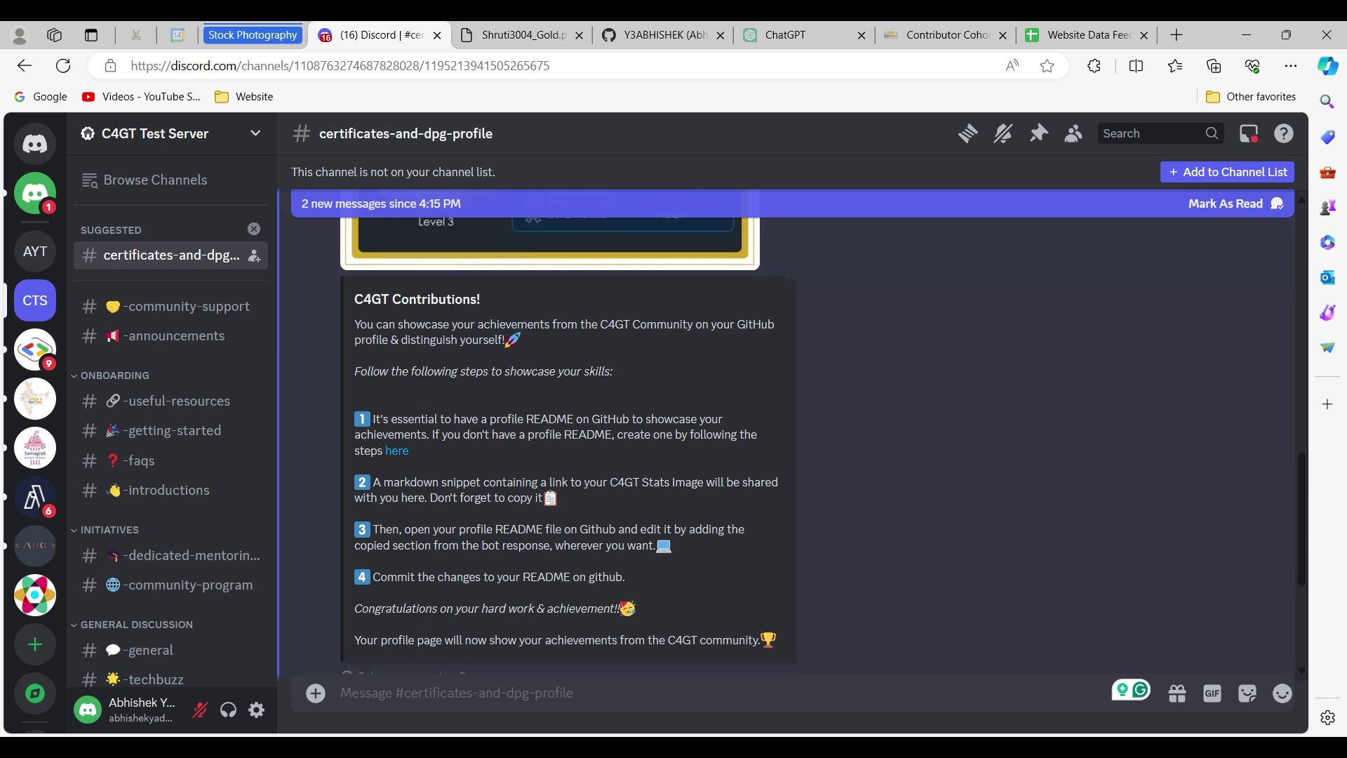
scroll(596, 453, "down", 1)
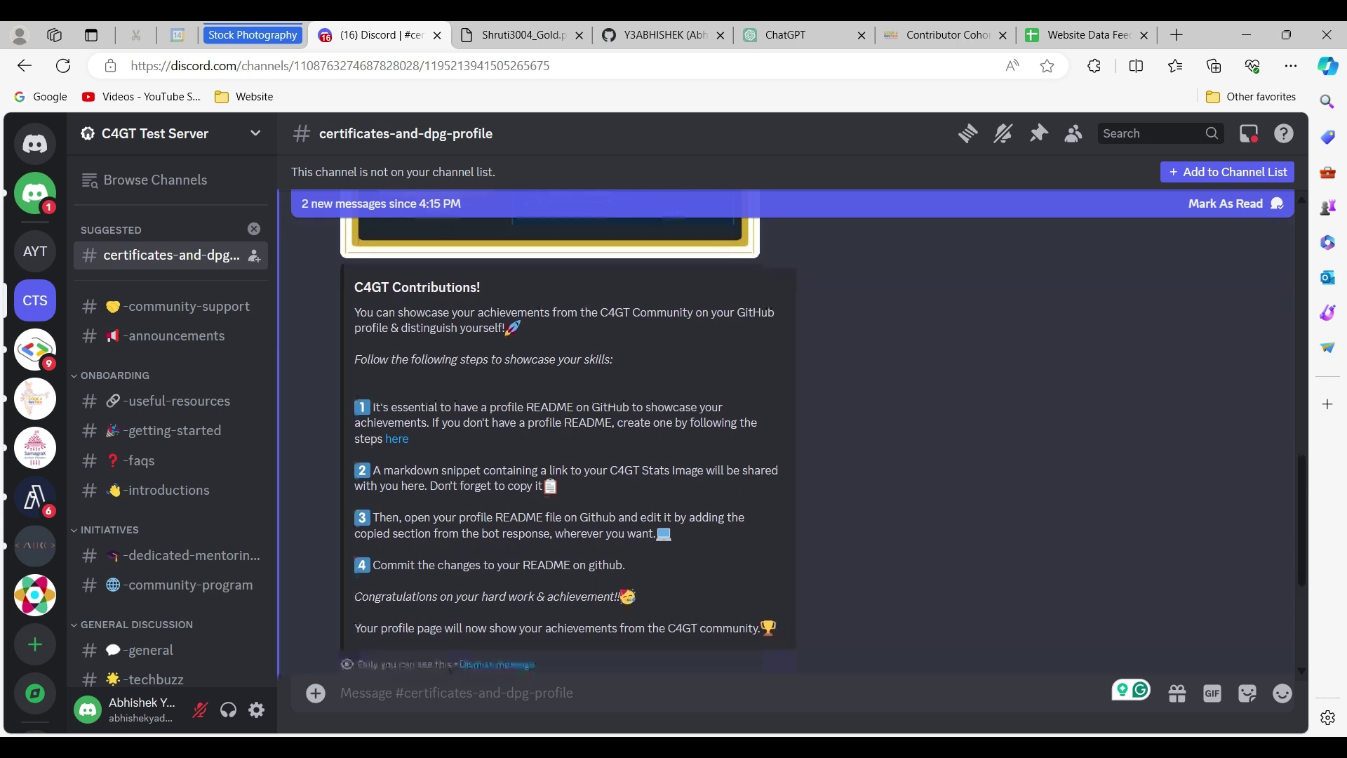
scroll(525, 442, "down", 1)
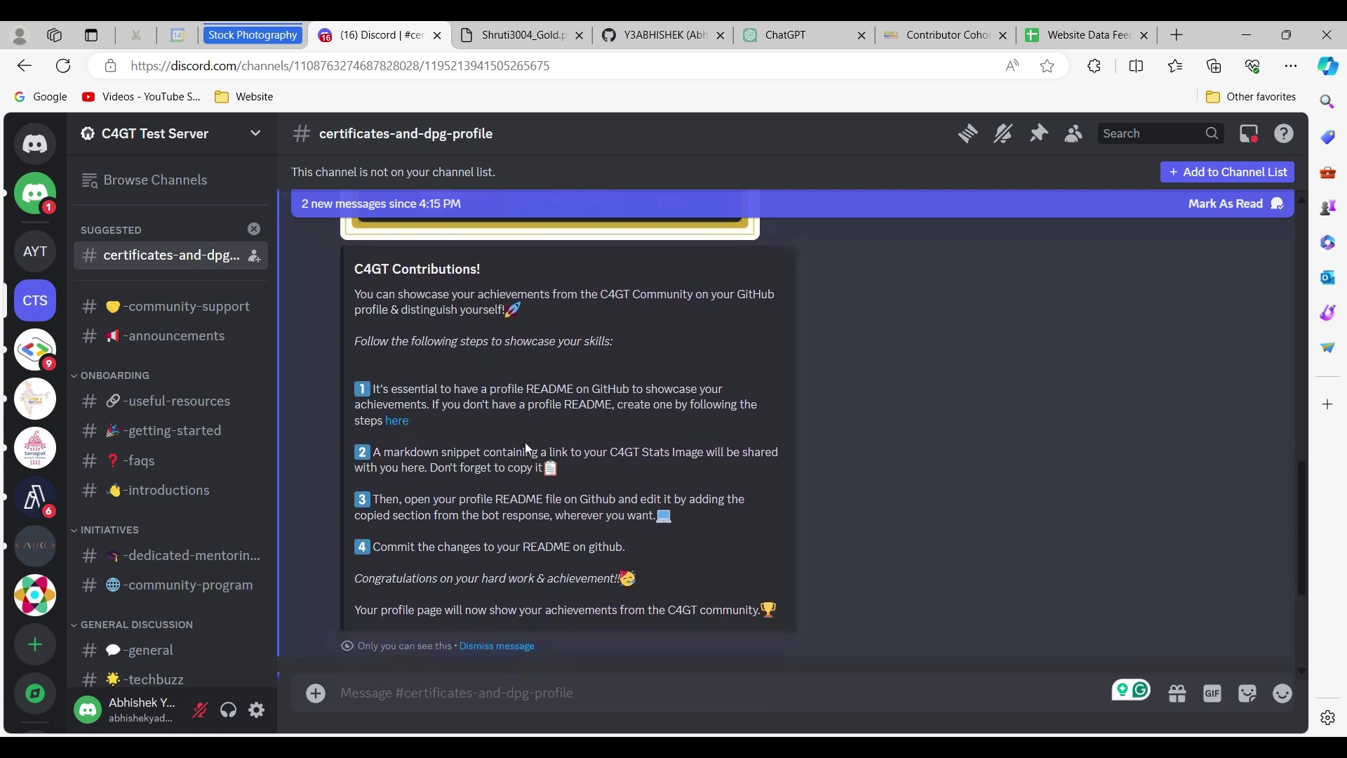
scroll(525, 441, "down", 2)
scroll(547, 442, "down", 1)
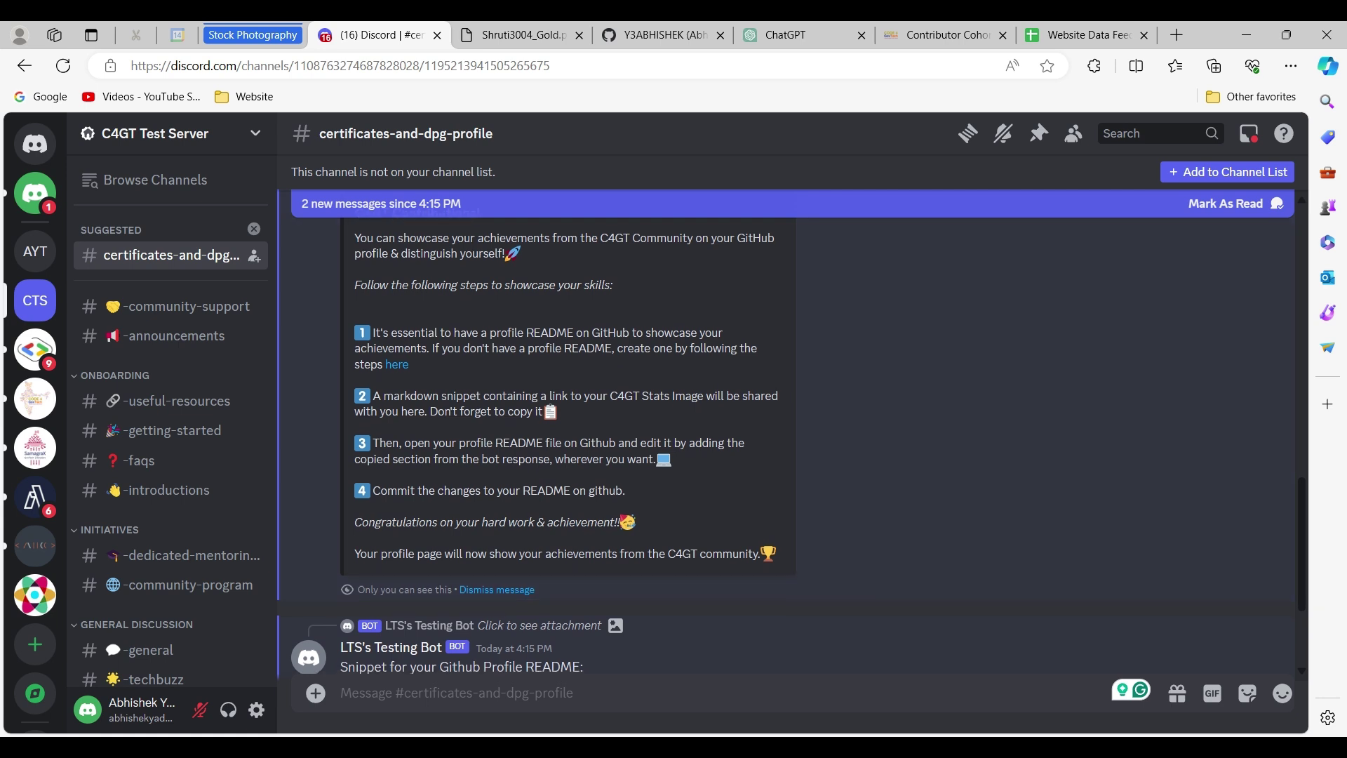
scroll(789, 473, "down", 3)
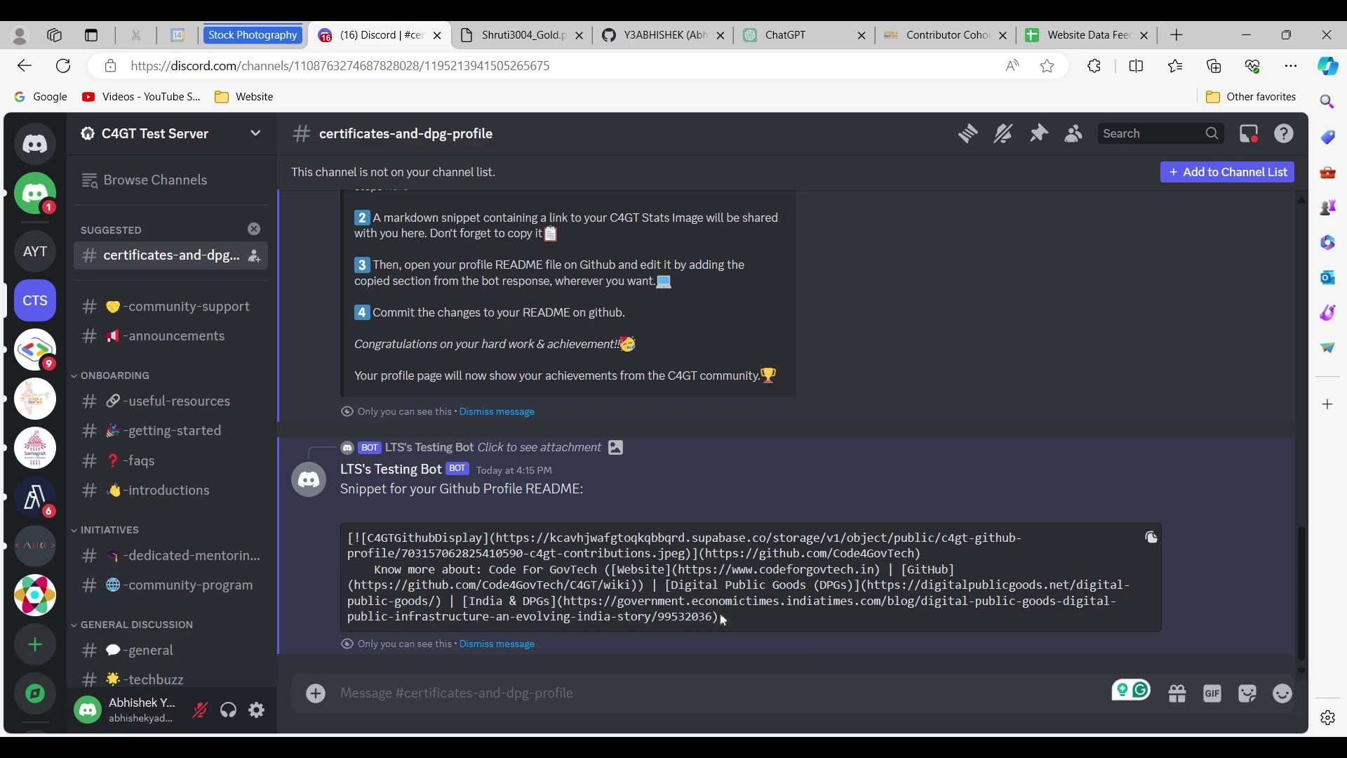
- Copy the bot's README markdown snippet and switch to the Y3ABHISHEK GitHub page
left_click_drag(719, 617, 331, 535)
key("ctrl+c")
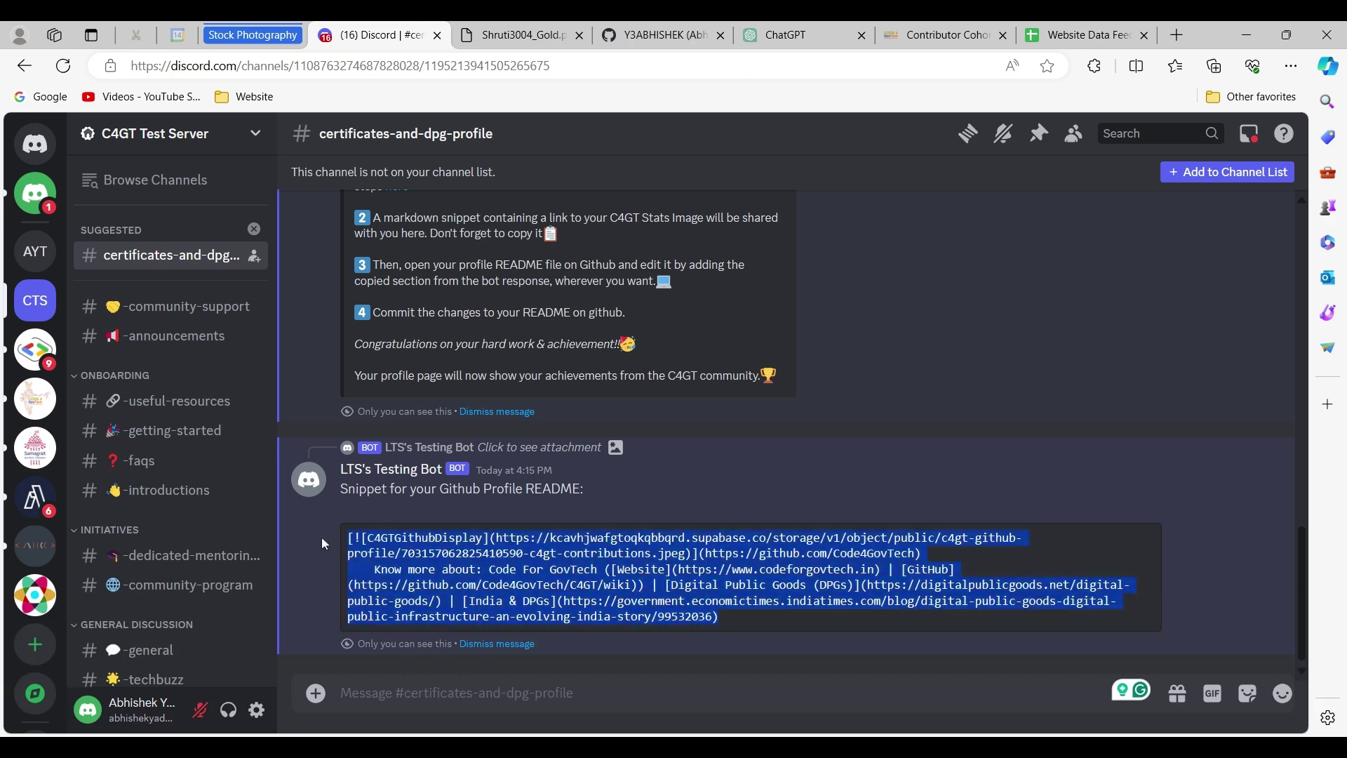
left_click(637, 35)
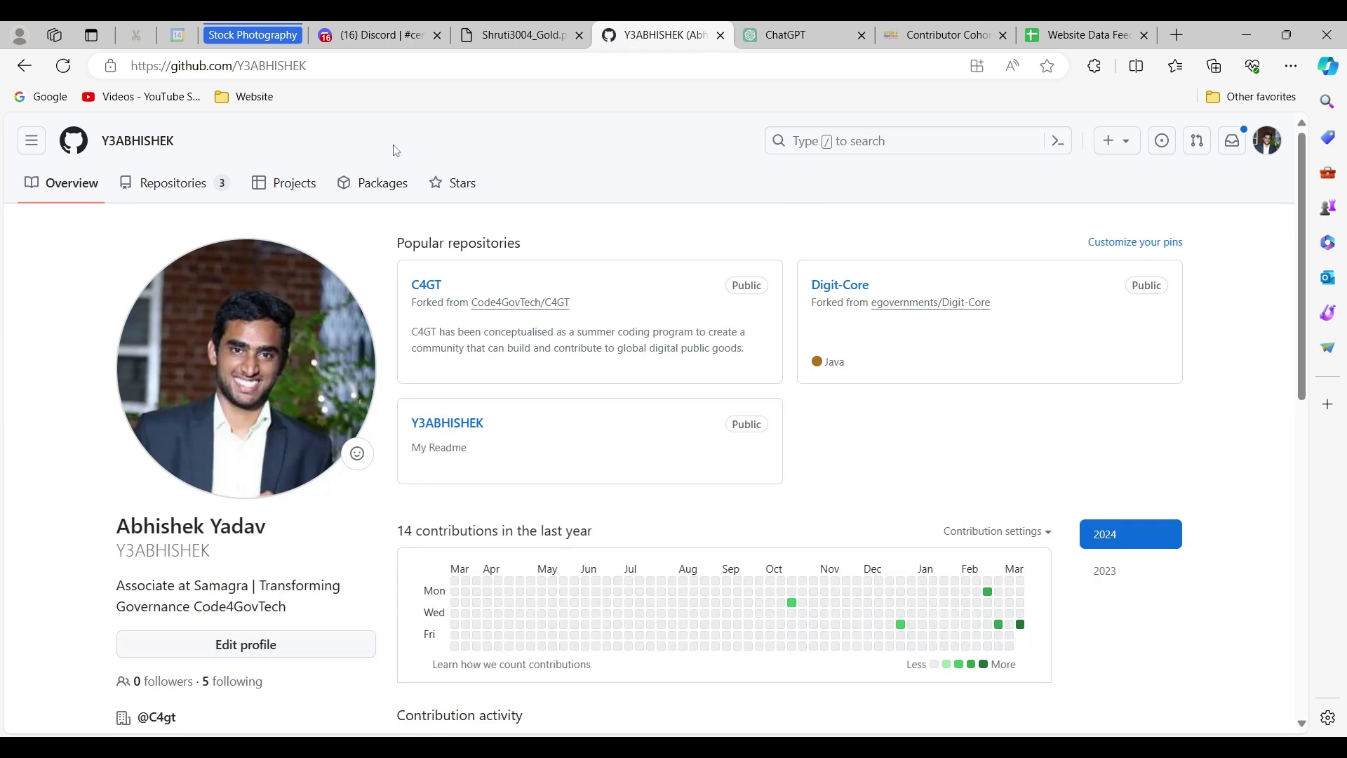
- Paste the C4GT snippet into the Y3ABHISHEK repository README and commit it to main
left_click(185, 187)
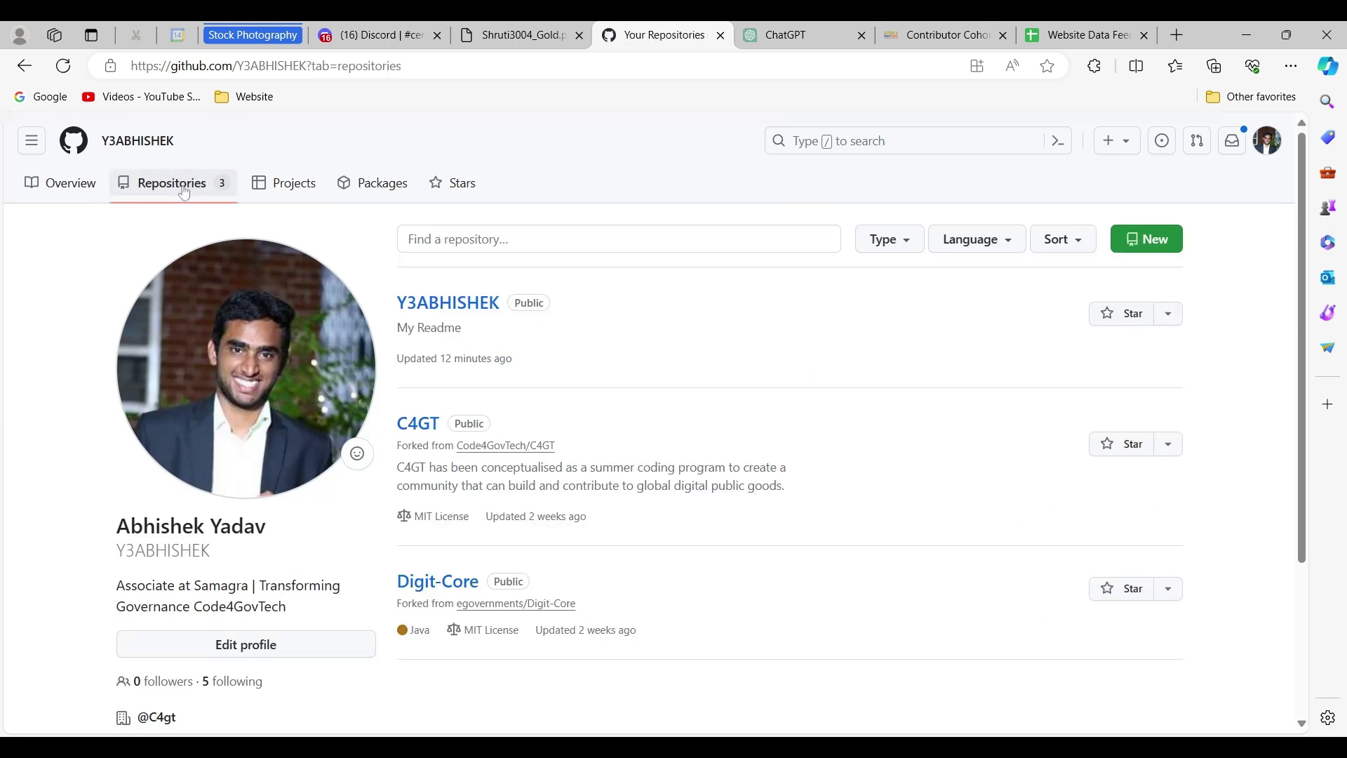
left_click(475, 305)
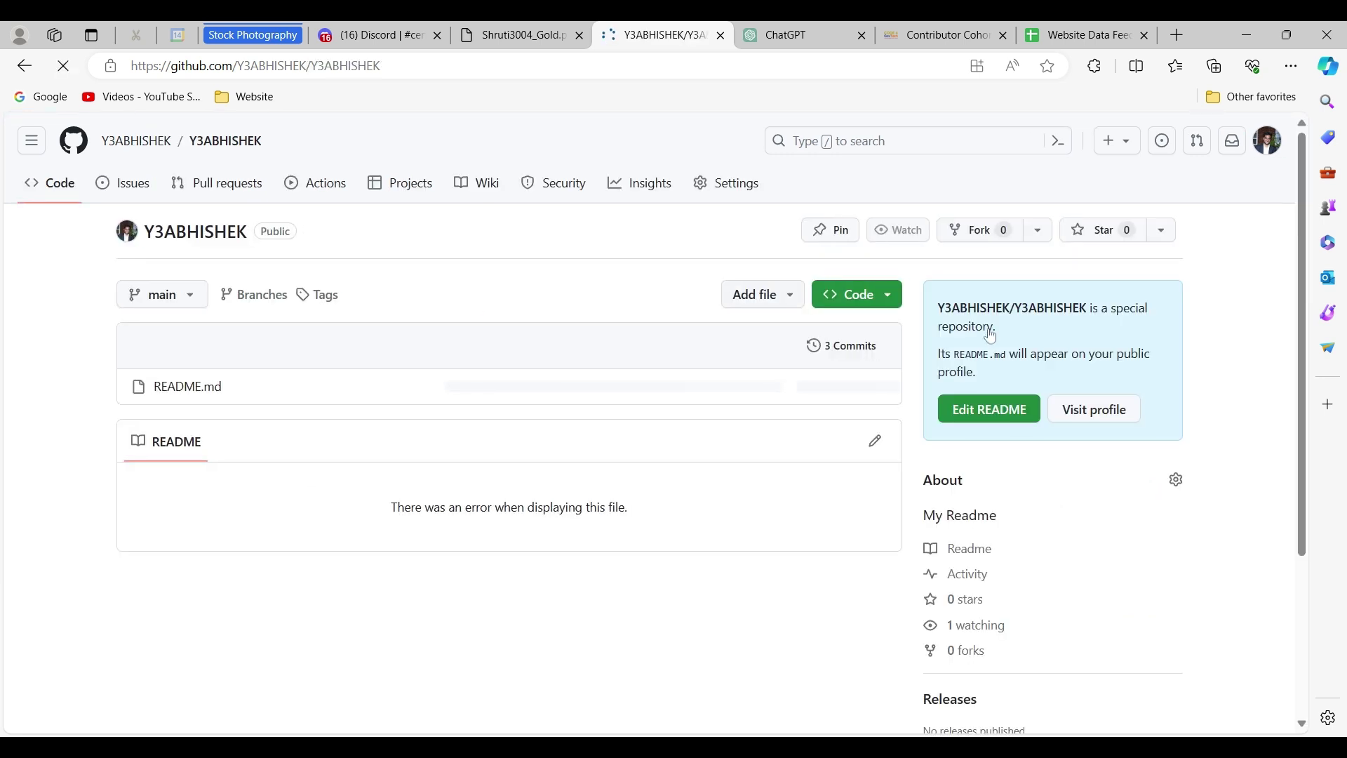
left_click(979, 411)
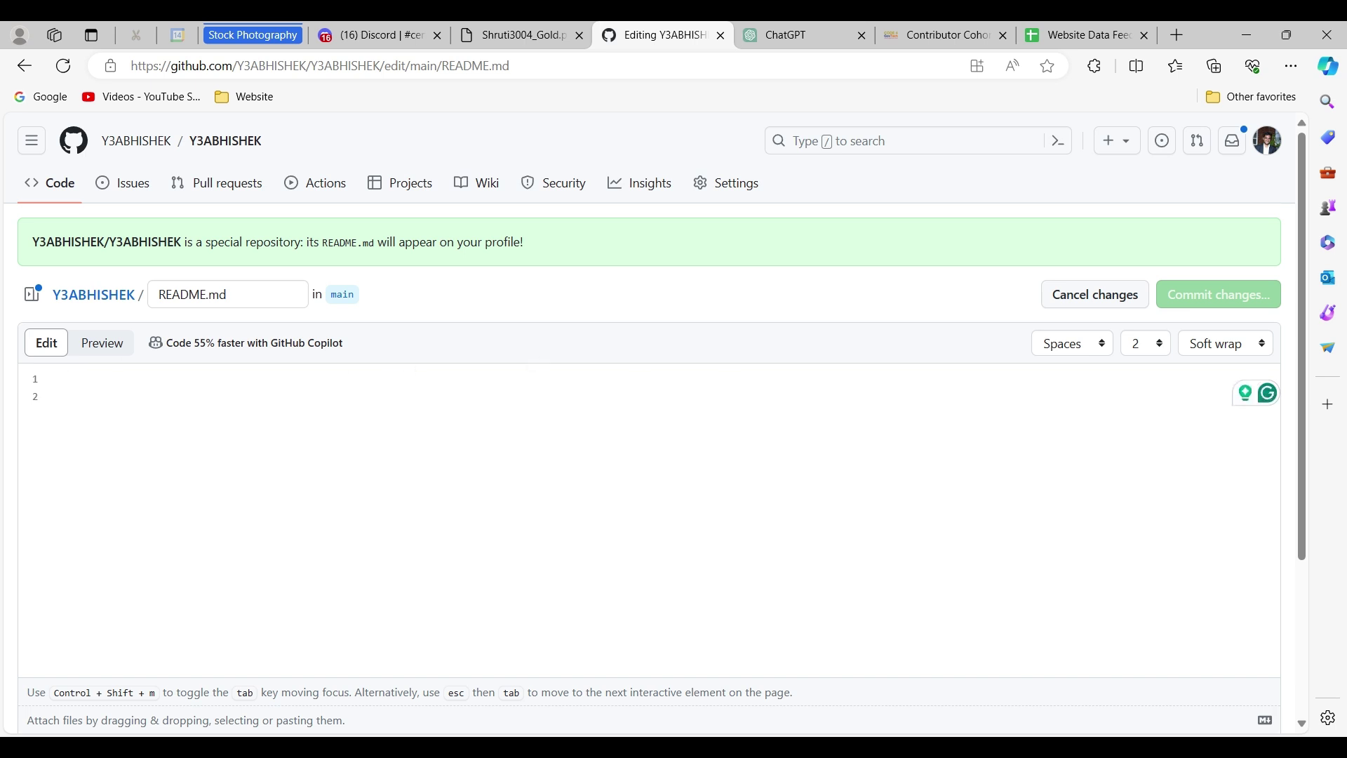
key("ctrl+v")
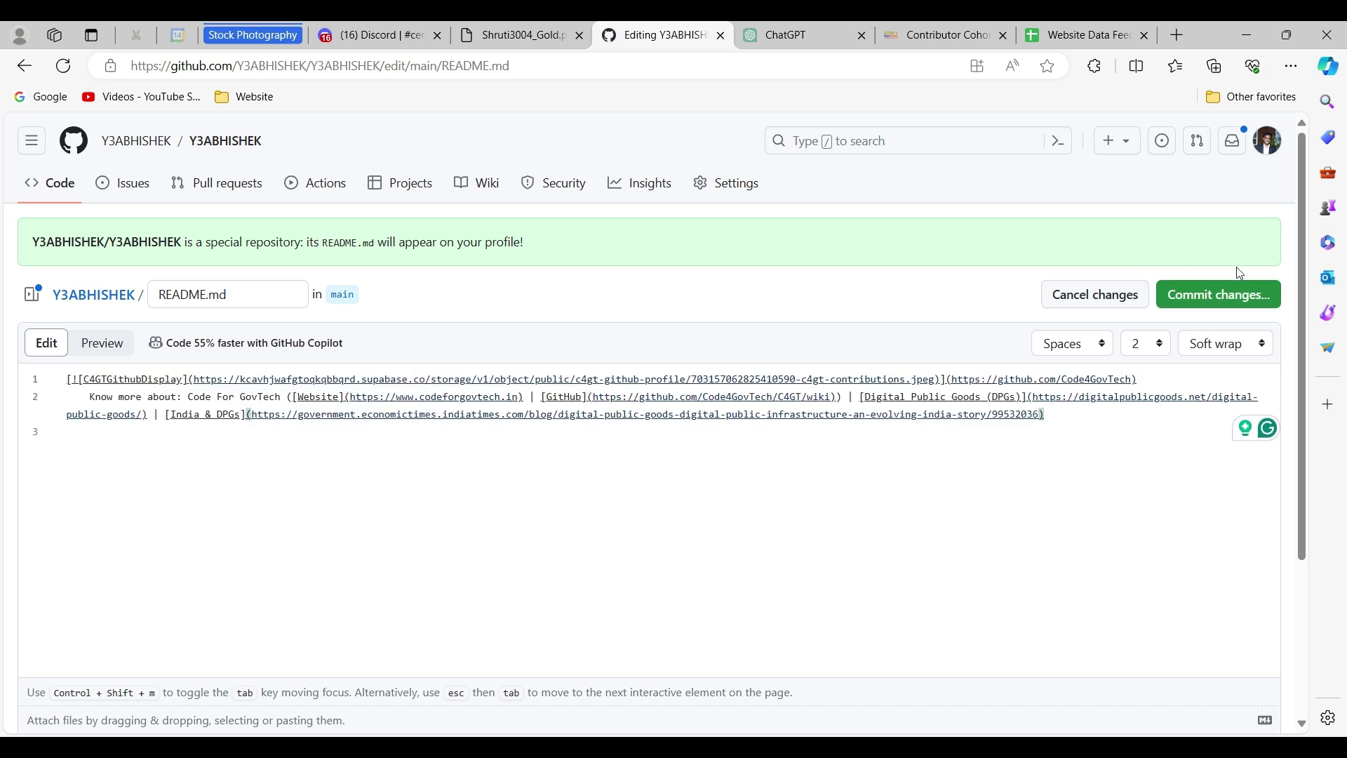
left_click(1216, 295)
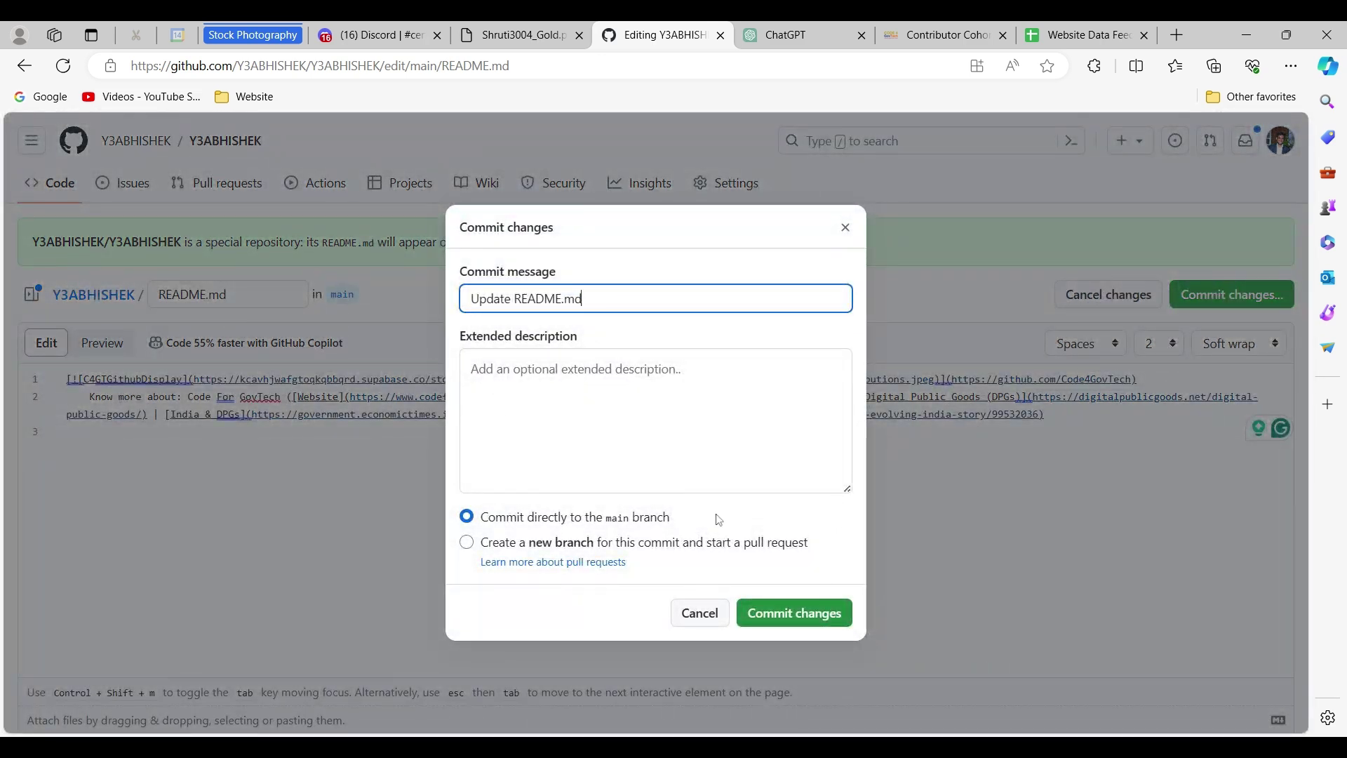
left_click(794, 613)
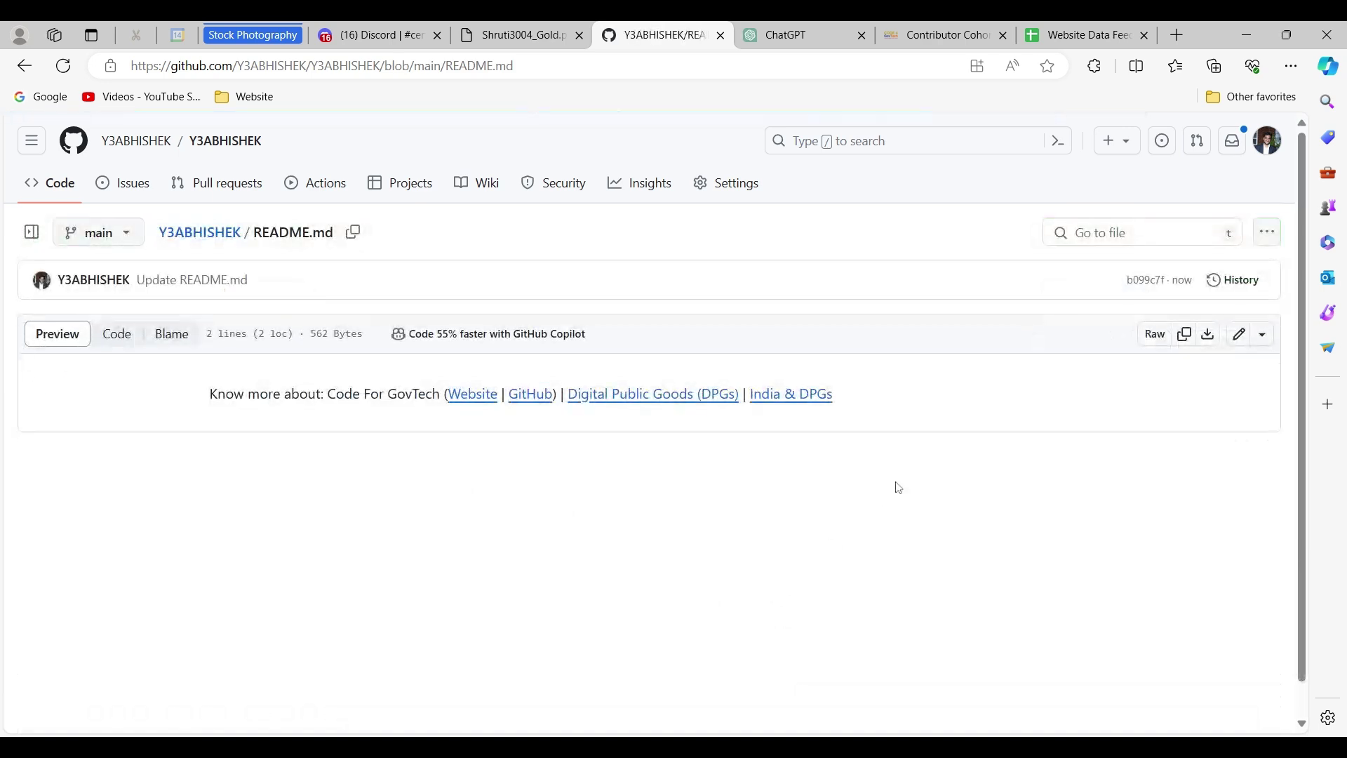
scroll(897, 487, "down", 3)
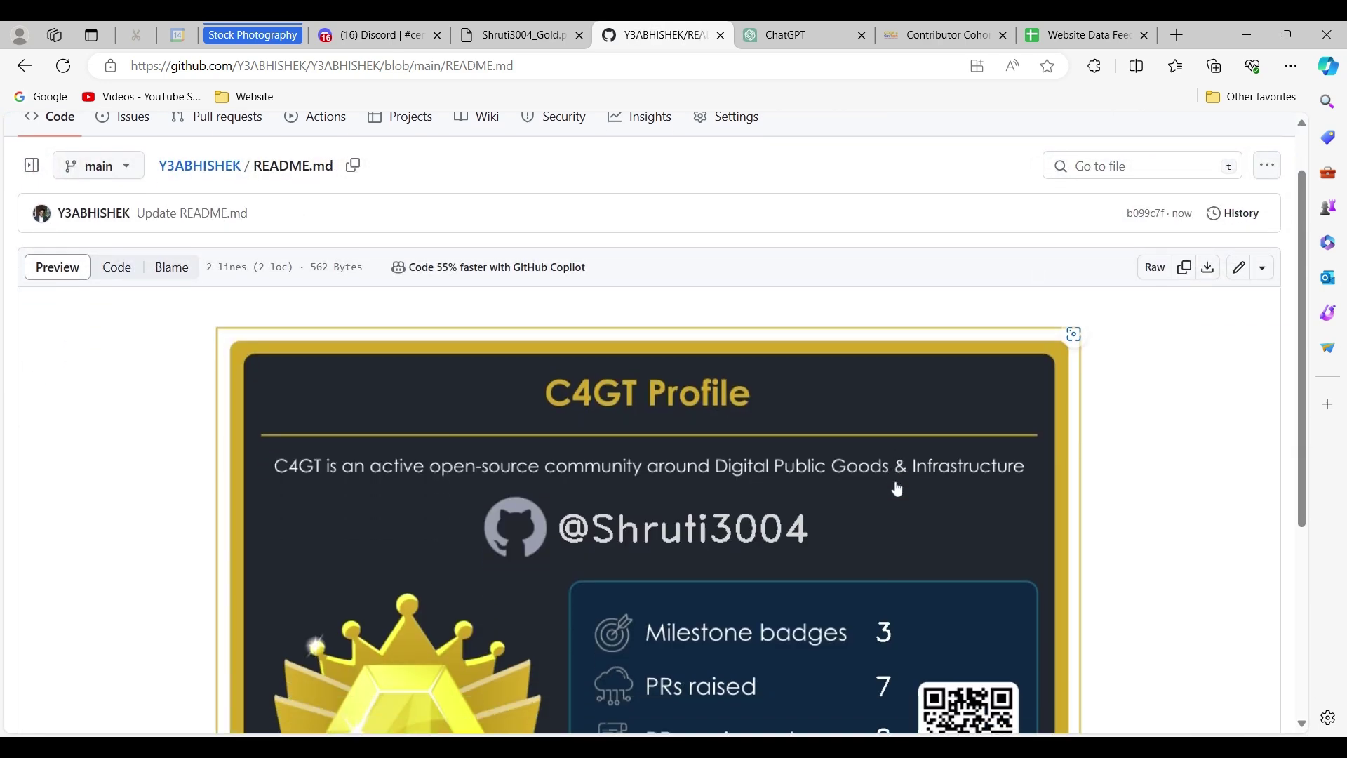
scroll(897, 488, "down", 3)
scroll(823, 383, "up", 5)
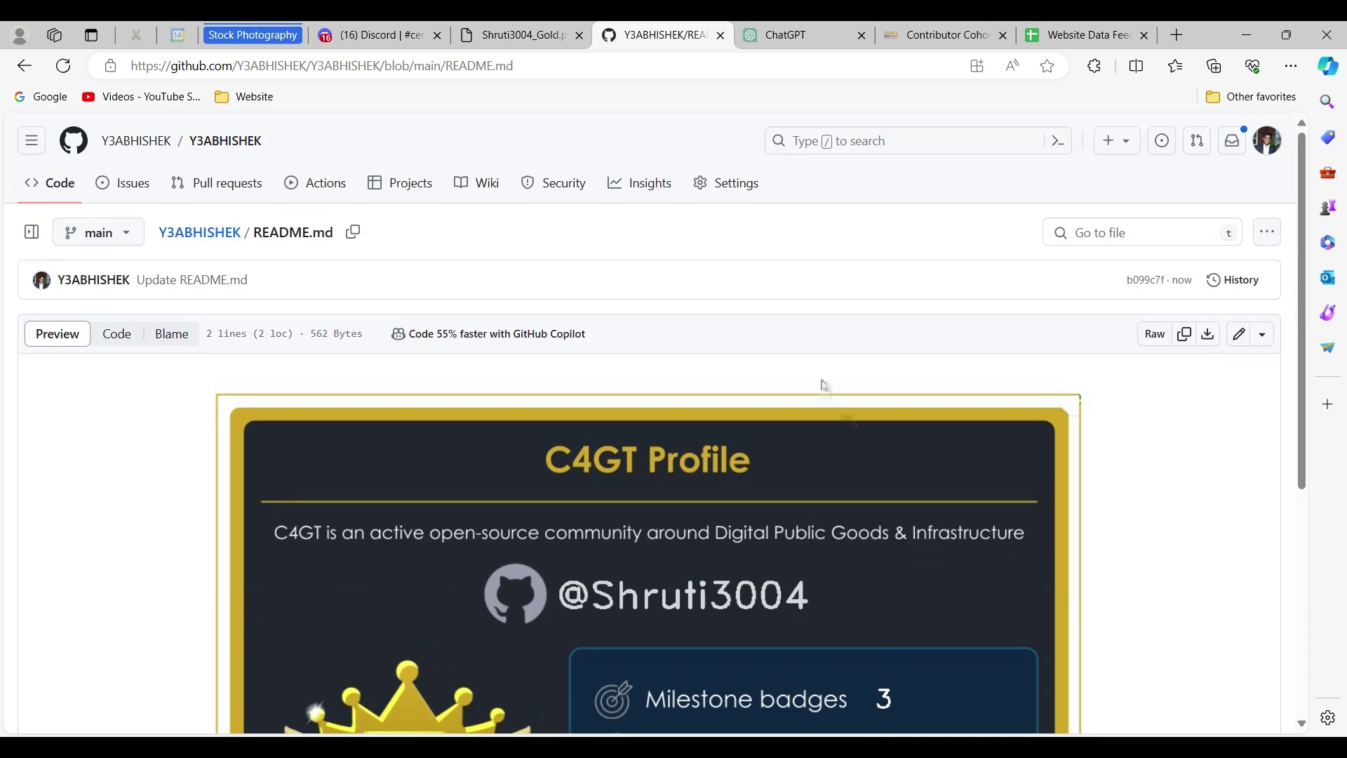
scroll(823, 383, "down", 1)
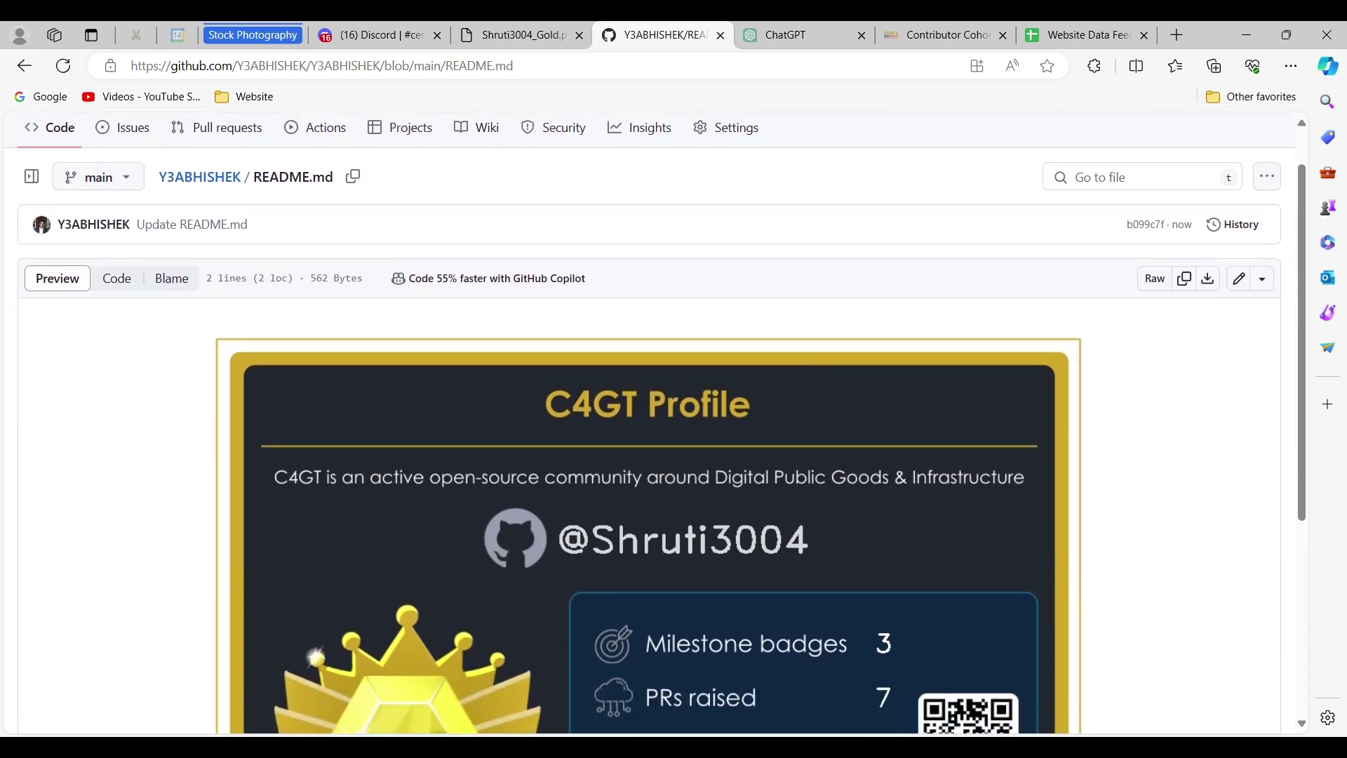
scroll(823, 385, "down", 1)
scroll(823, 384, "down", 1)
scroll(823, 384, "down", 1)
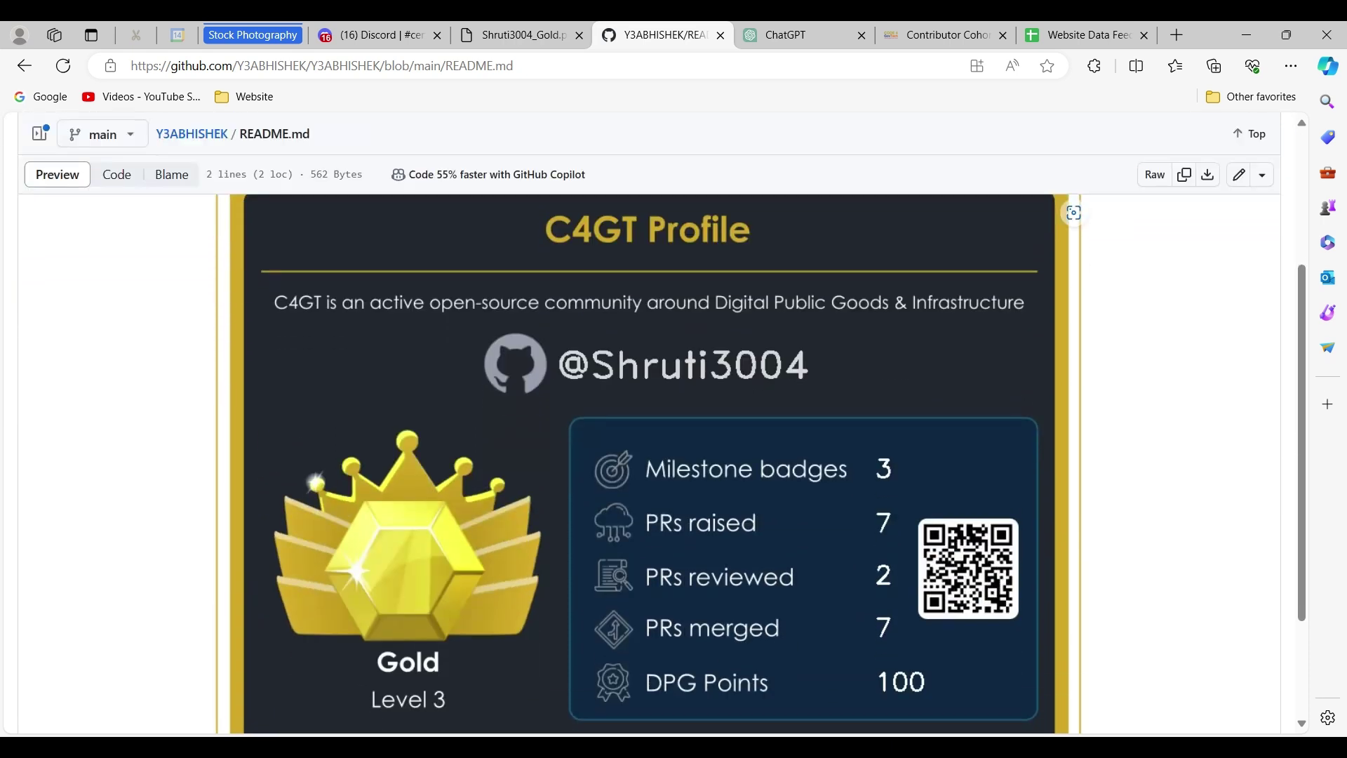
scroll(1139, 351, "down", 1)
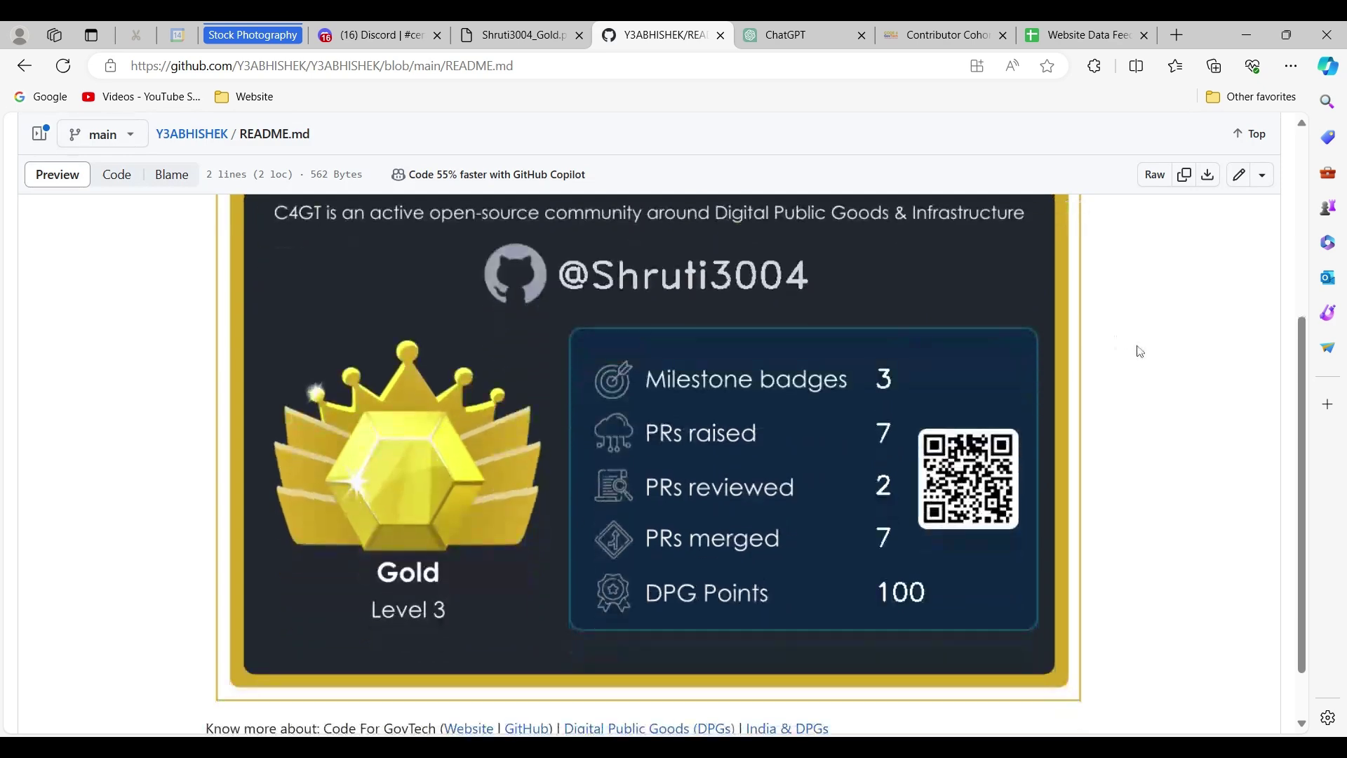
scroll(1139, 351, "up", 5)
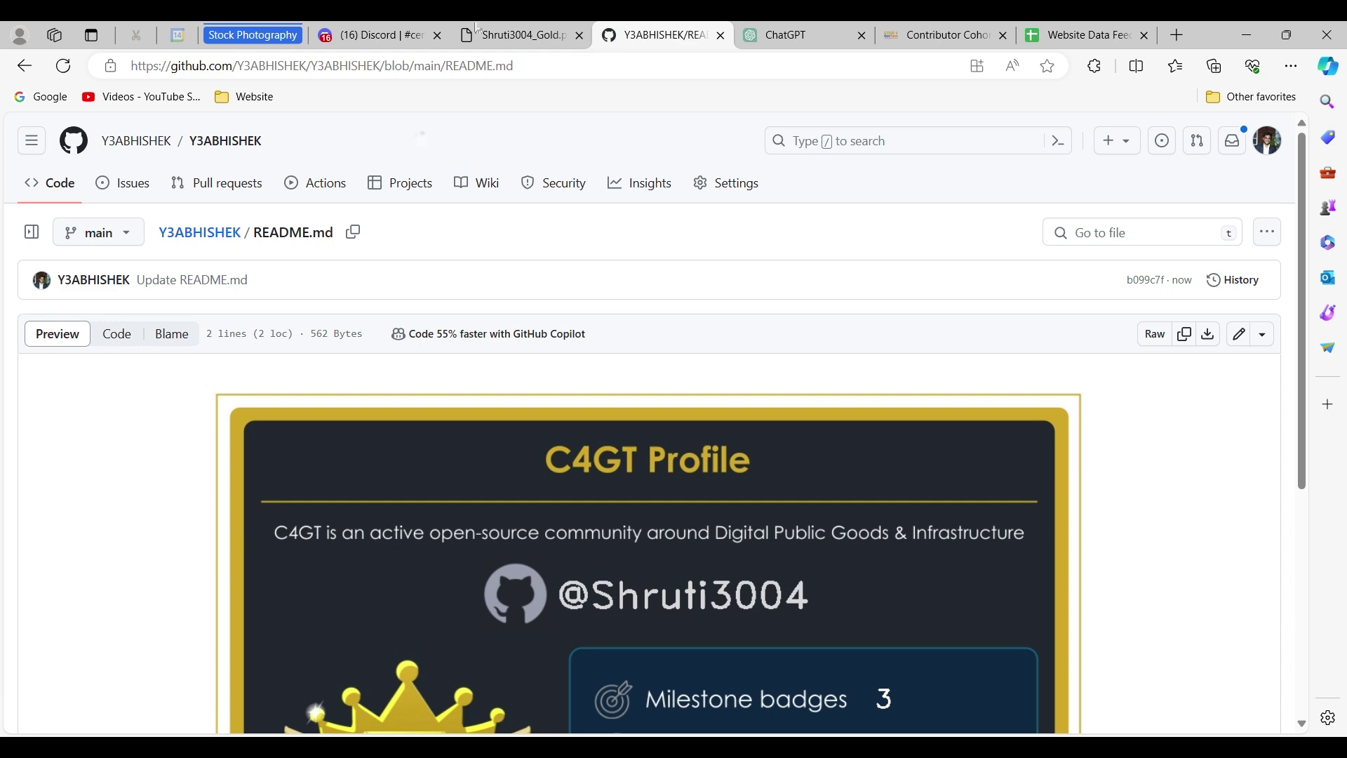
- Switch back to the Discord certificates-and-dpg-profile channel, scrolled to its first bot messages
left_click(369, 35)
scroll(715, 421, "up", 4)
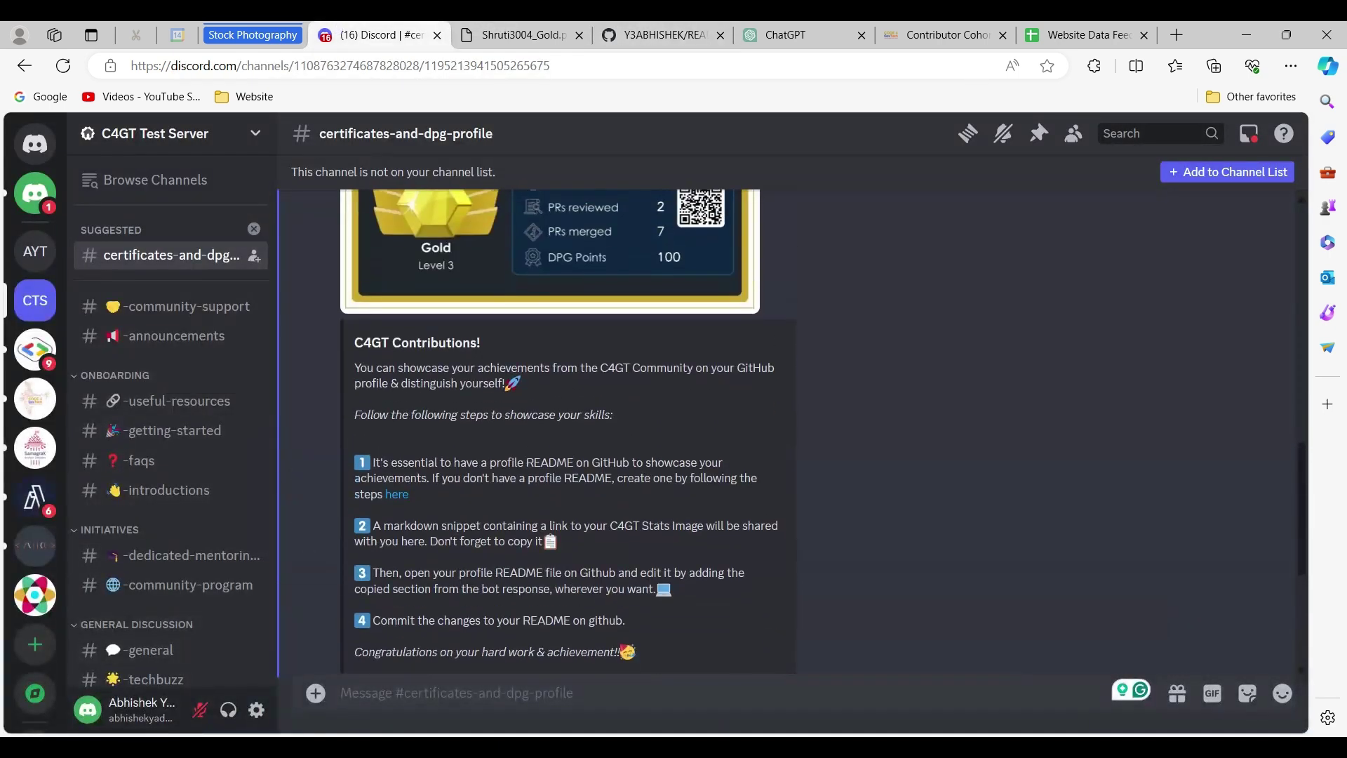
scroll(716, 421, "up", 4)
scroll(716, 421, "up", 3)
scroll(716, 421, "up", 3)
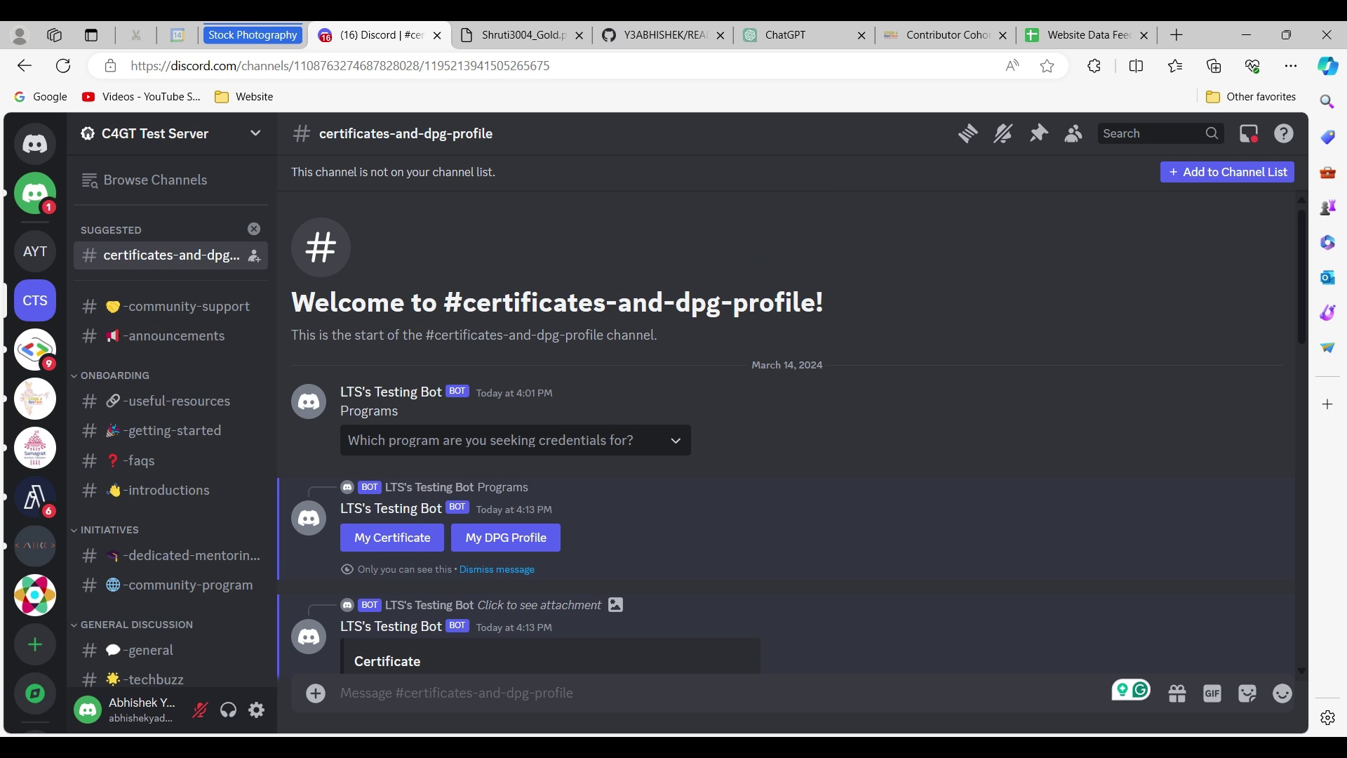
scroll(889, 601, "down", 1)
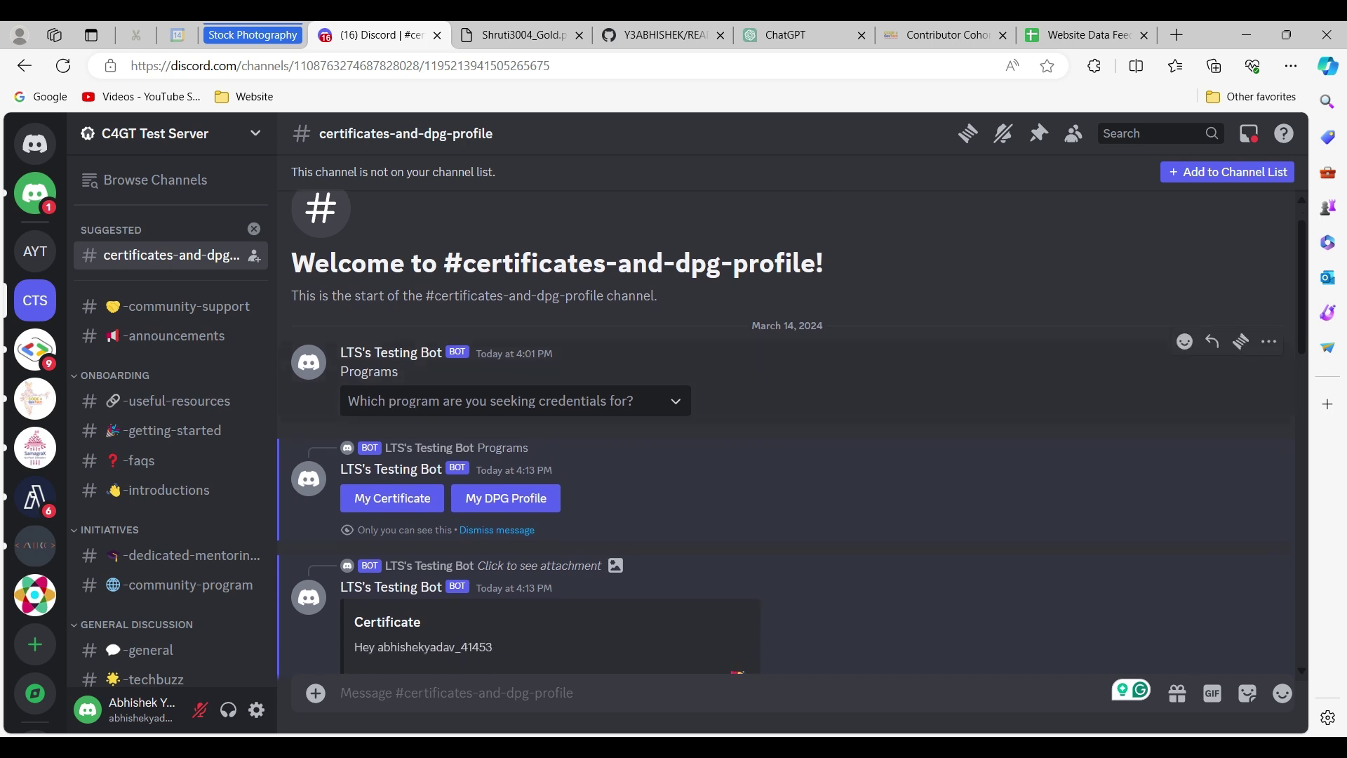